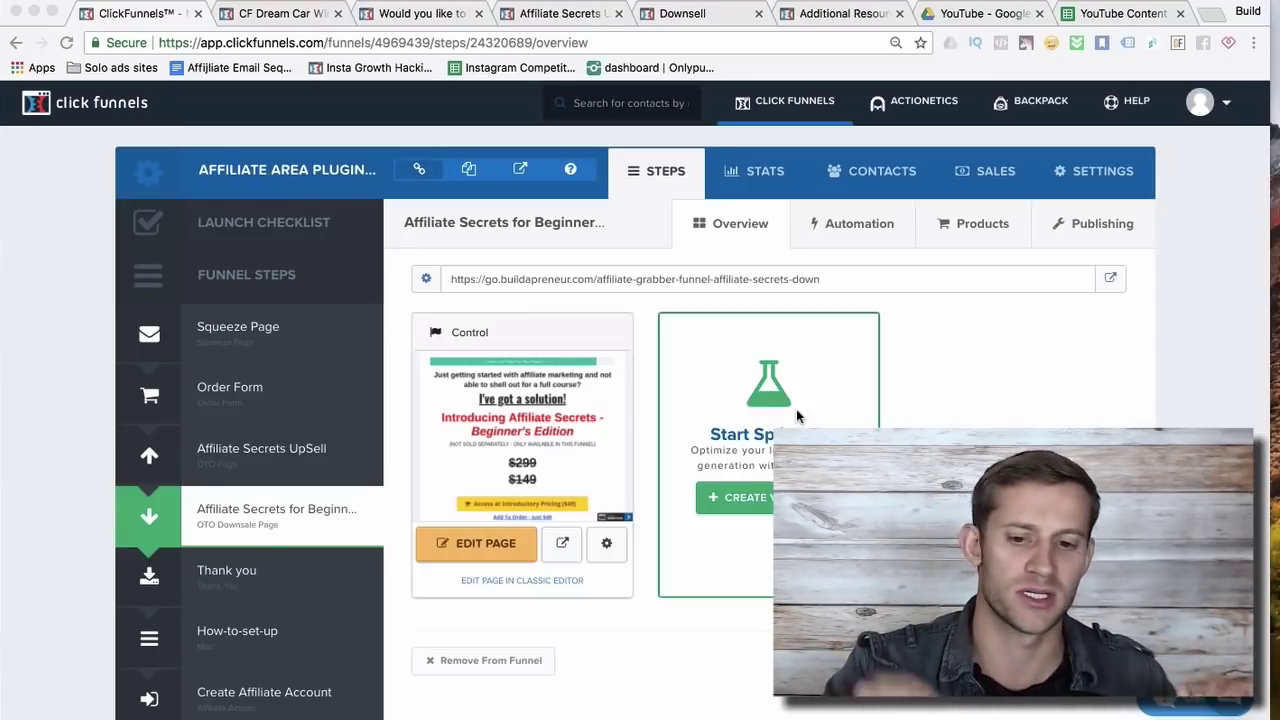
{"action": "left_click", "coordinate": [1212, 13]}
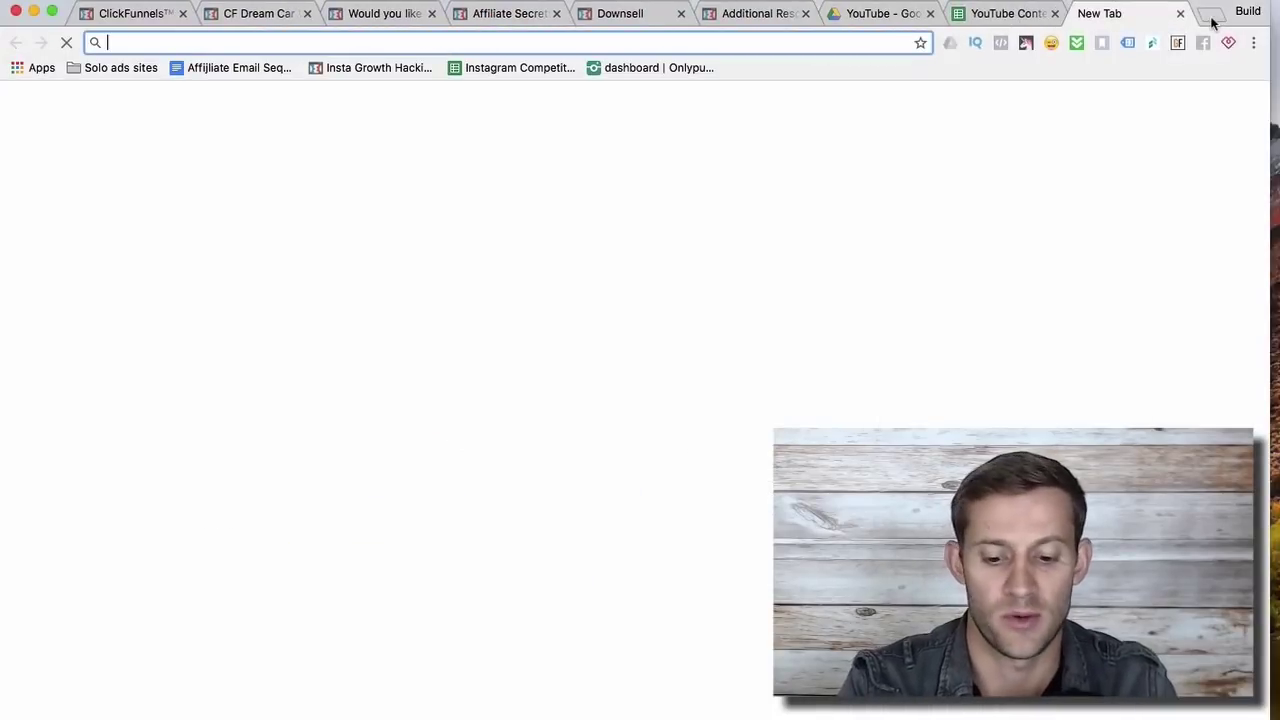
{"action": "type", "text": "apple.com"}
{"action": "key", "text": "Return"}
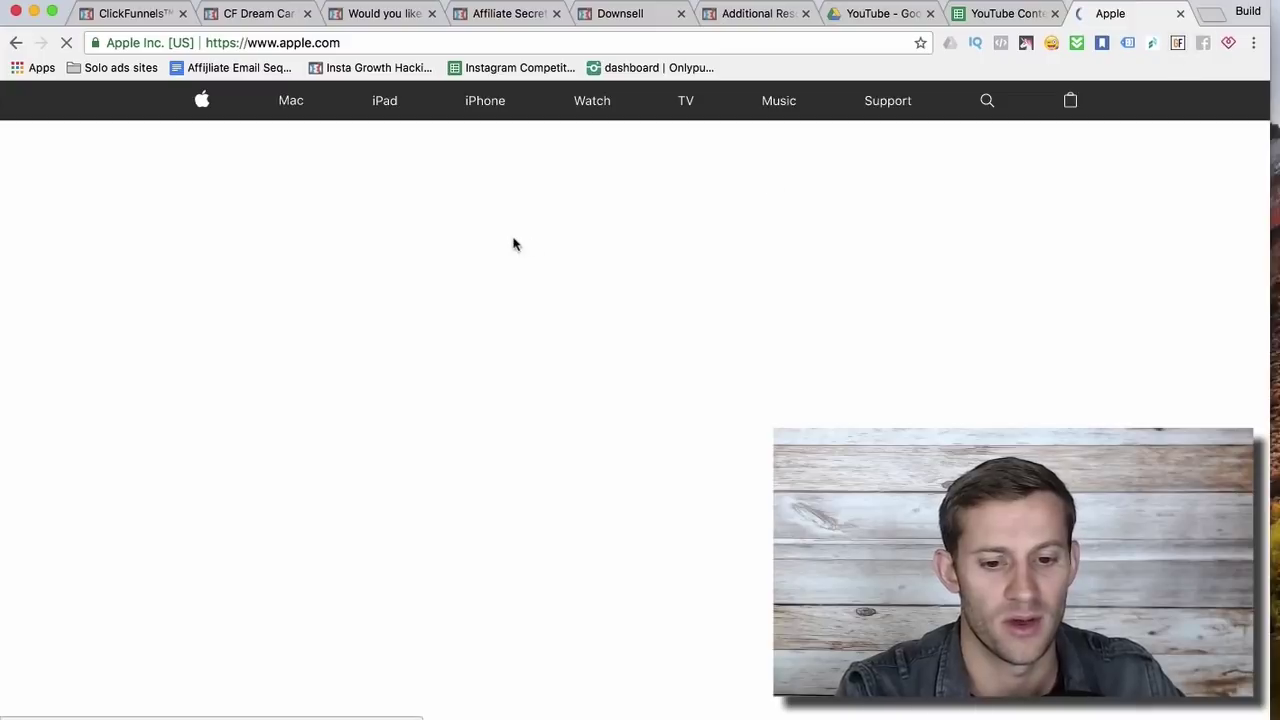
{"action": "scroll", "coordinate": [323, 338], "scroll_direction": "down", "scroll_amount": 15}
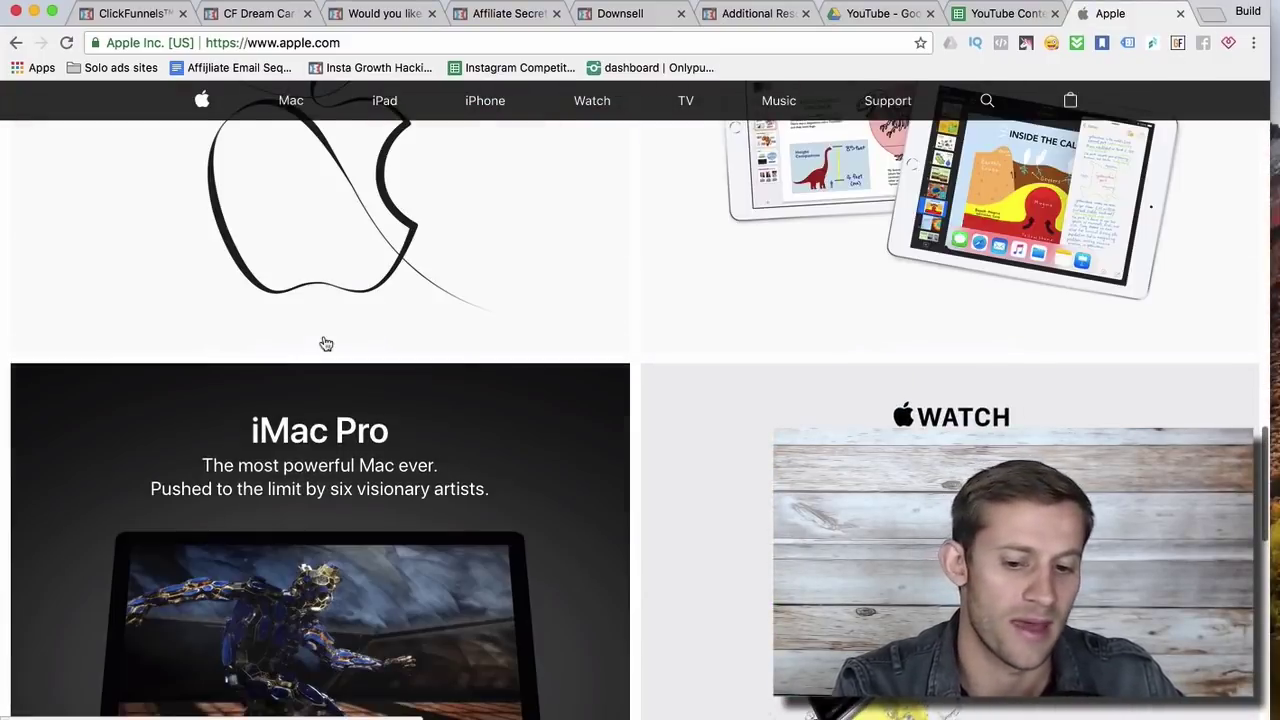
{"action": "scroll", "coordinate": [323, 343], "scroll_direction": "down", "scroll_amount": 5}
{"action": "scroll", "coordinate": [323, 343], "scroll_direction": "up", "scroll_amount": 10}
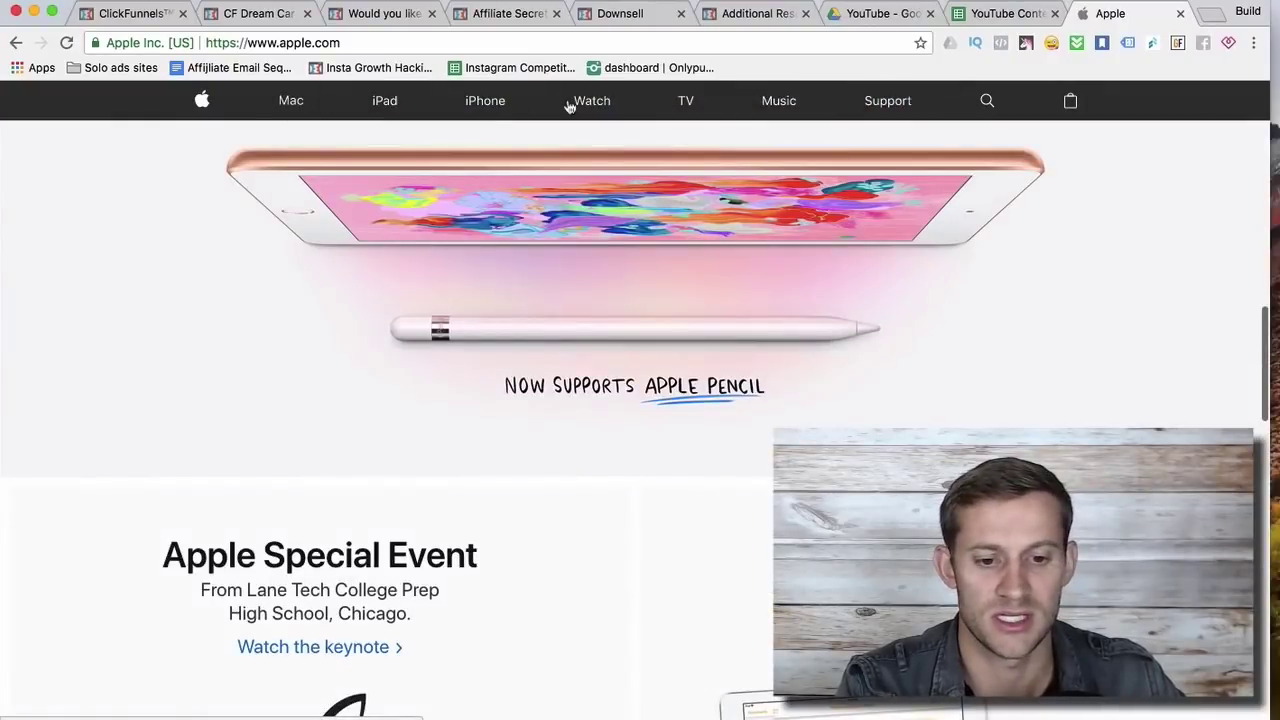
{"action": "scroll", "coordinate": [800, 197], "scroll_direction": "up", "scroll_amount": 10}
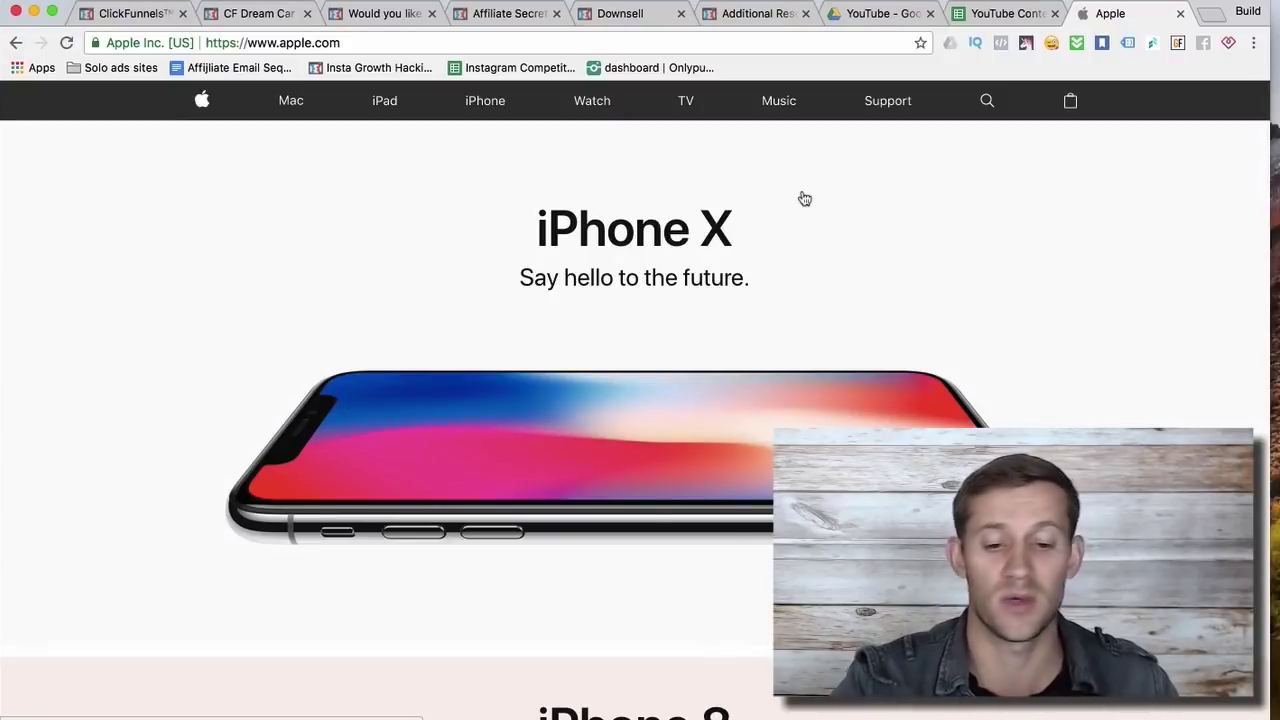
{"action": "scroll", "coordinate": [800, 197], "scroll_direction": "down", "scroll_amount": 1}
{"action": "scroll", "coordinate": [852, 132], "scroll_direction": "down", "scroll_amount": 20}
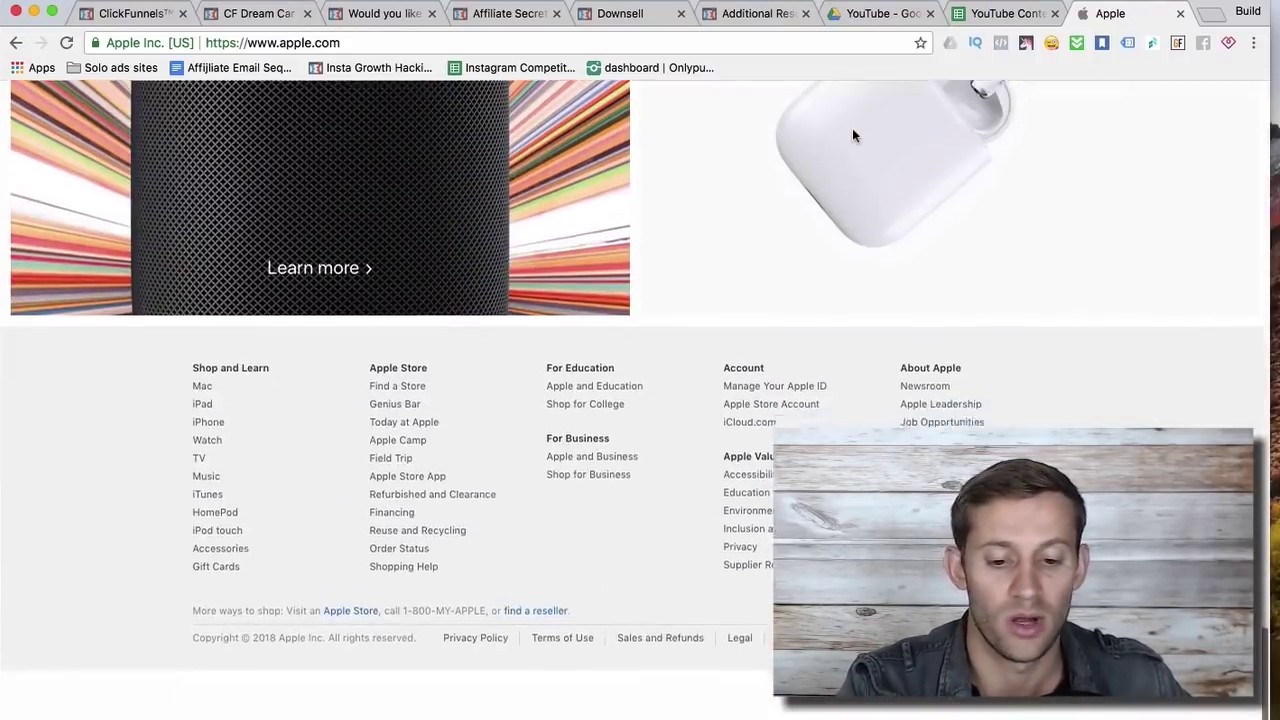
{"action": "scroll", "coordinate": [852, 135], "scroll_direction": "up", "scroll_amount": 20}
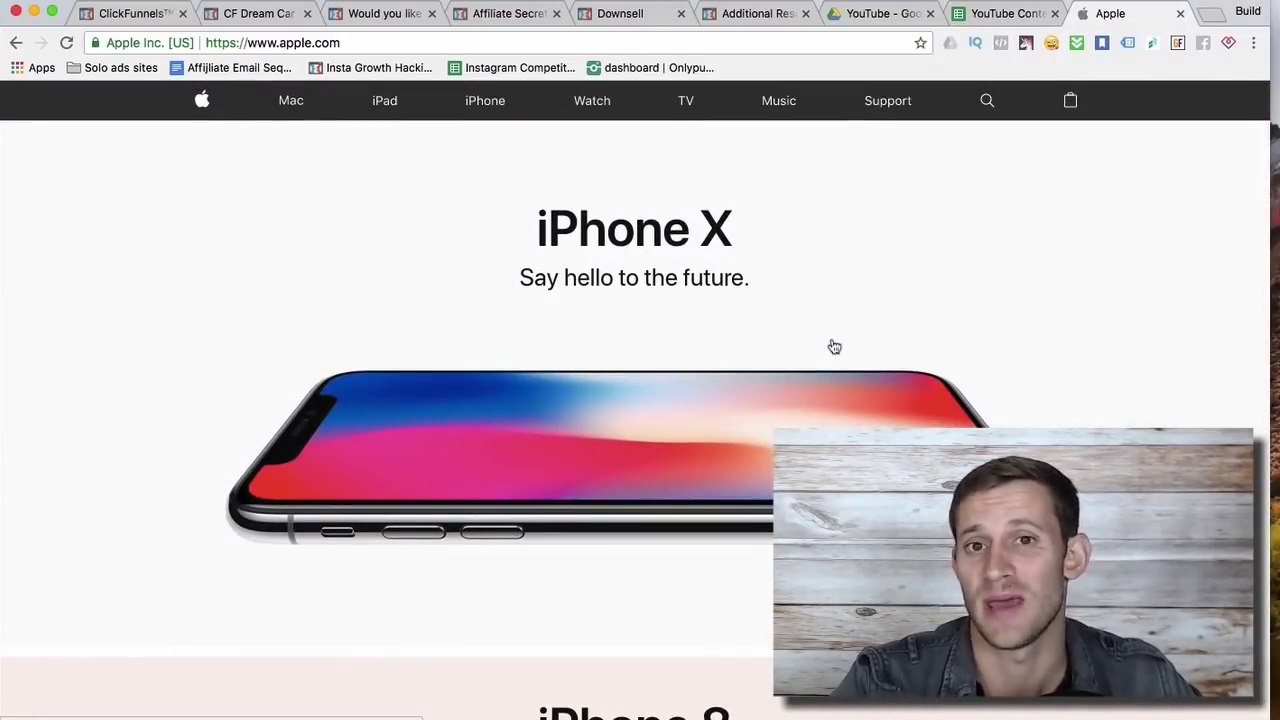
{"action": "scroll", "coordinate": [531, 569], "scroll_direction": "down", "scroll_amount": 20}
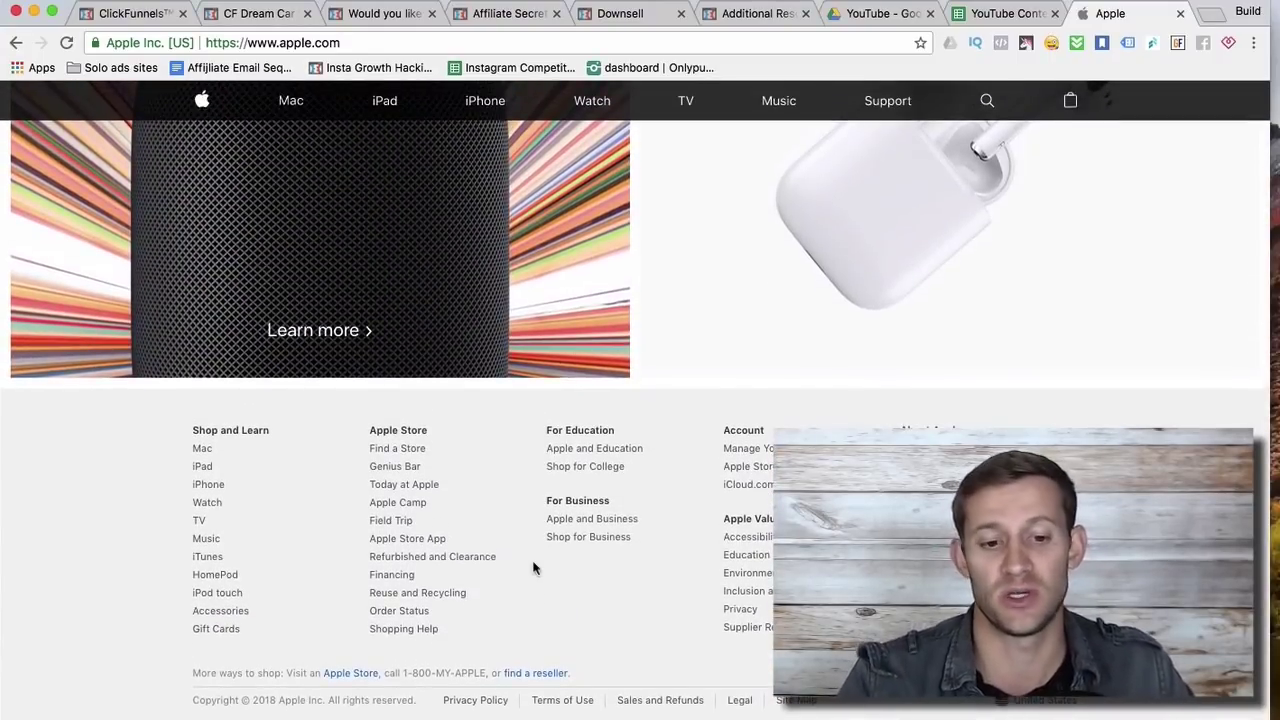
{"action": "scroll", "coordinate": [520, 551], "scroll_direction": "up", "scroll_amount": 10}
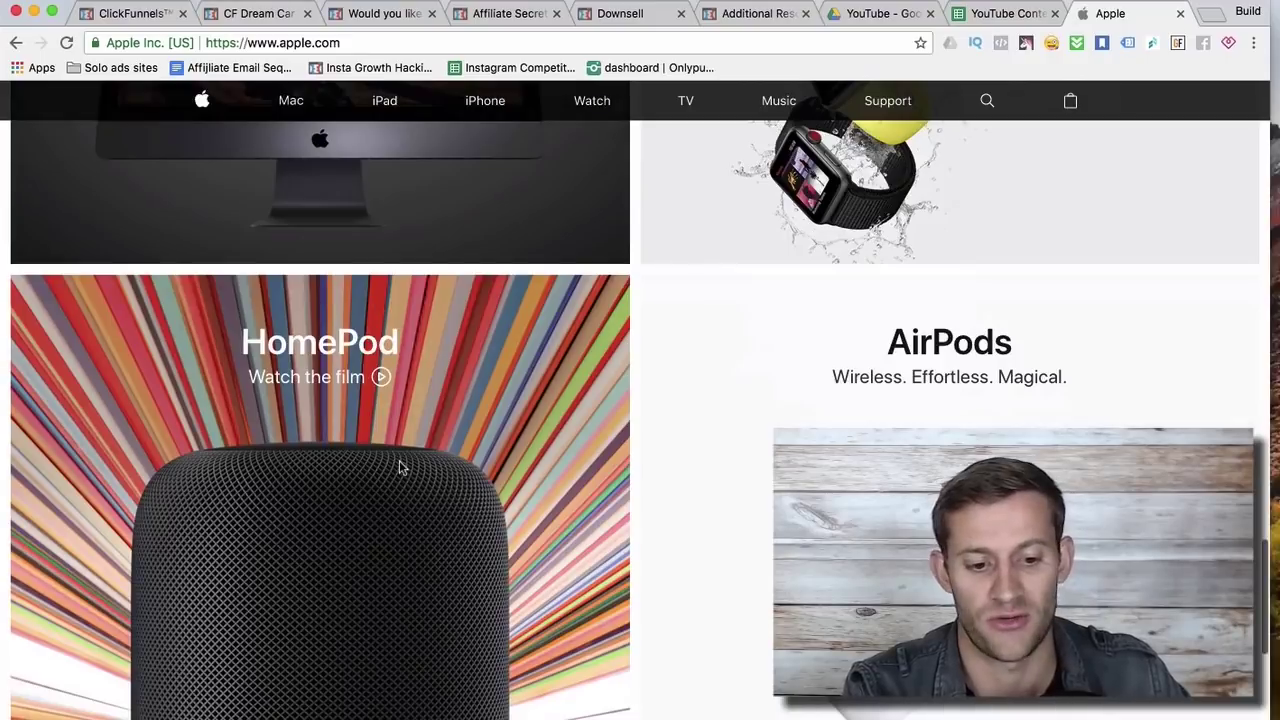
{"action": "scroll", "coordinate": [398, 467], "scroll_direction": "down", "scroll_amount": 3}
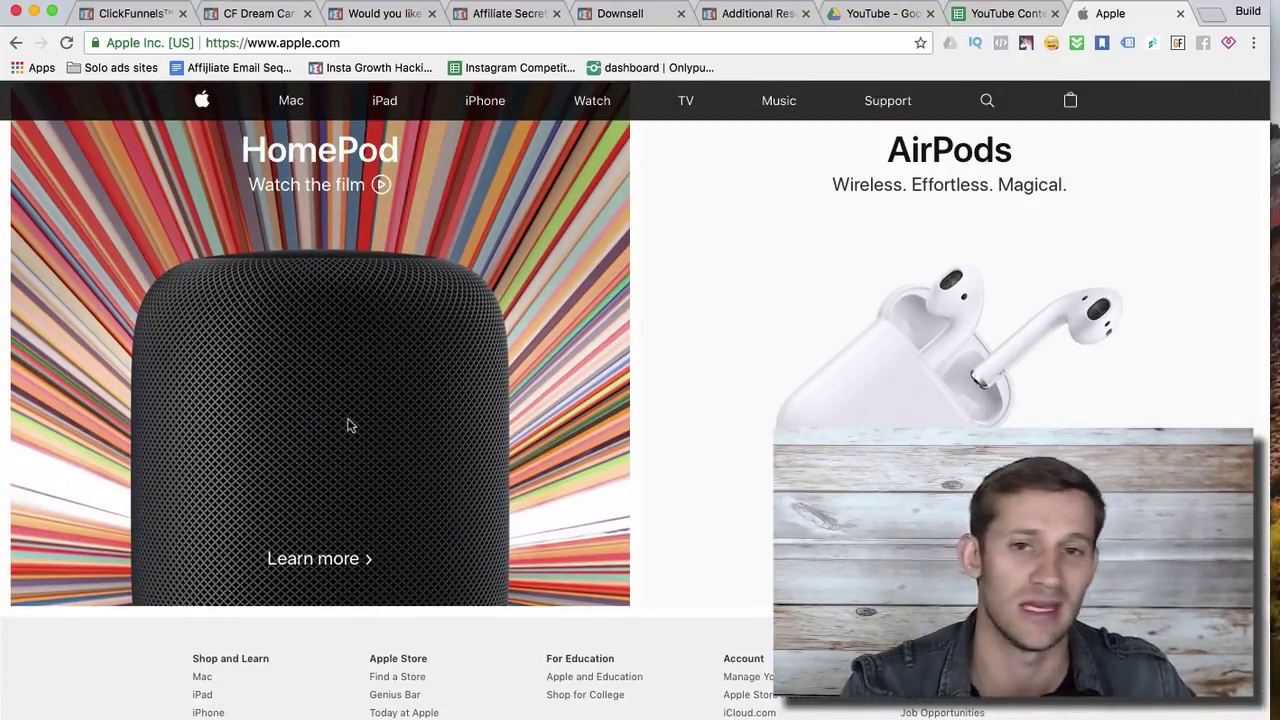
{"action": "scroll", "coordinate": [348, 426], "scroll_direction": "up", "scroll_amount": 10}
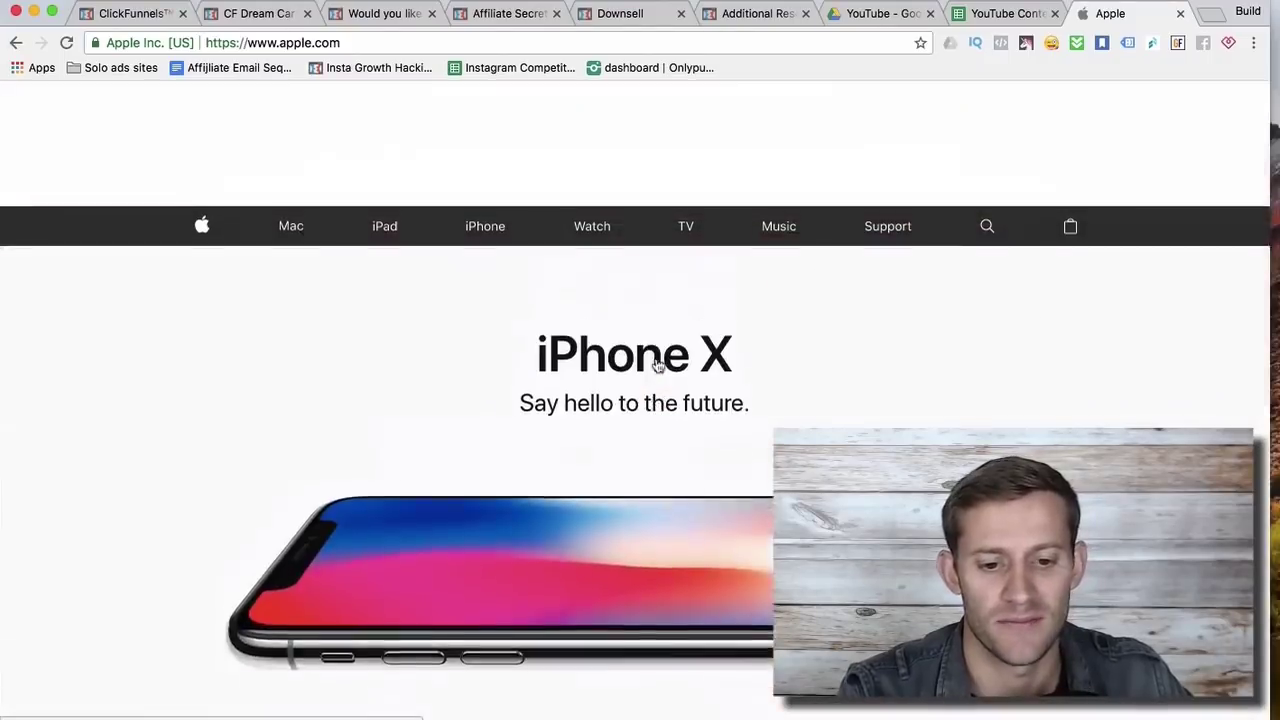
{"action": "scroll", "coordinate": [657, 366], "scroll_direction": "up", "scroll_amount": 10}
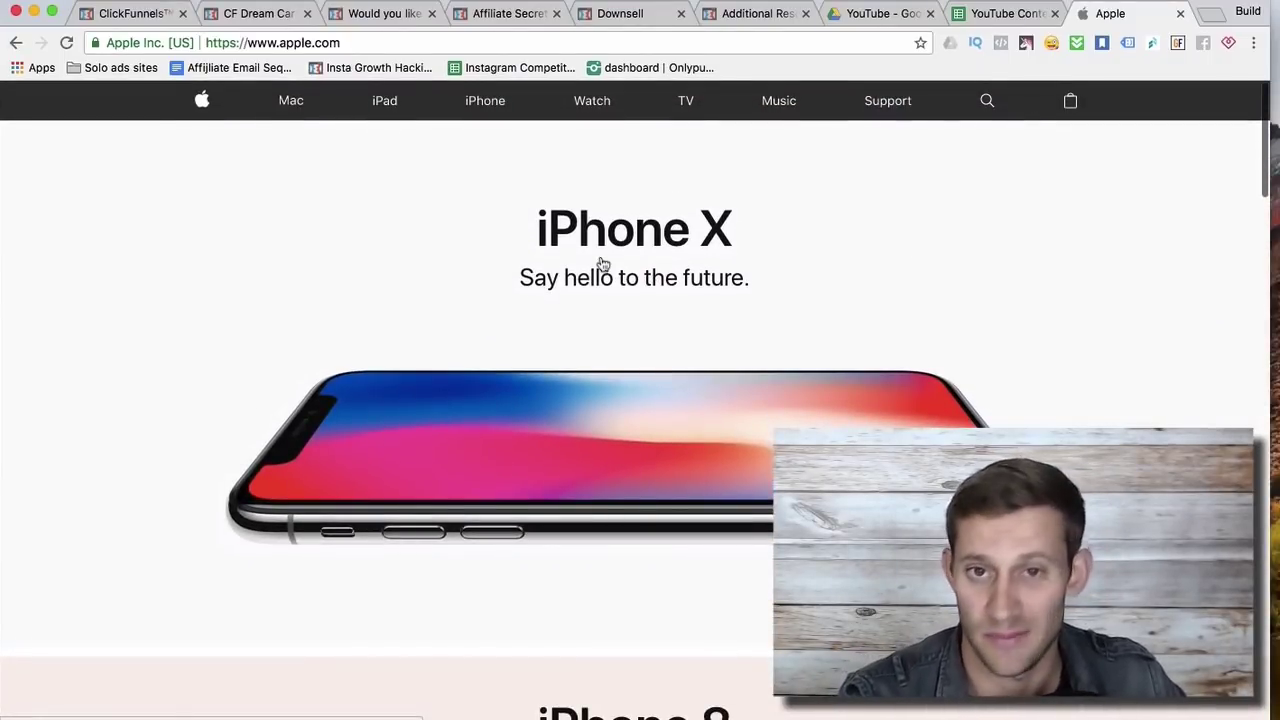
- Return to the ClickFunnels editor showing the Affiliate Secrets for Beginners funnel steps
{"action": "left_click", "coordinate": [137, 24]}
{"action": "scroll", "coordinate": [525, 404], "scroll_direction": "down", "scroll_amount": 2}
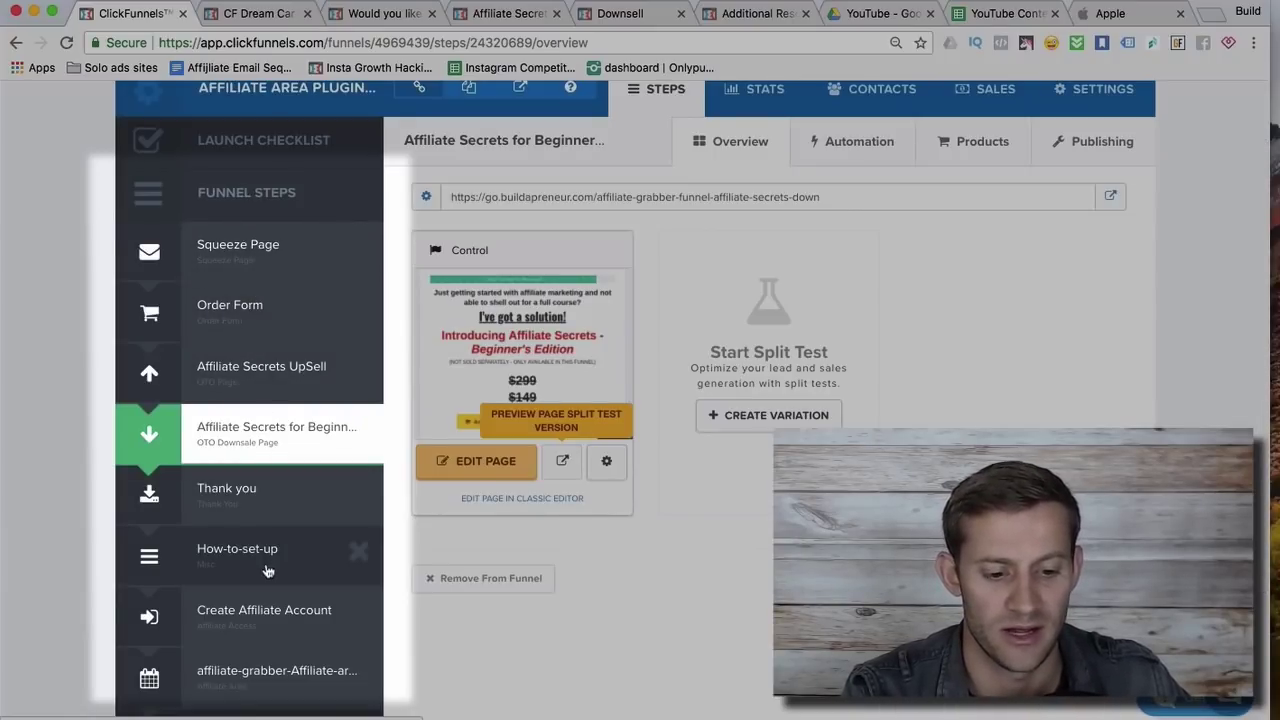
{"action": "scroll", "coordinate": [333, 411], "scroll_direction": "up", "scroll_amount": 2}
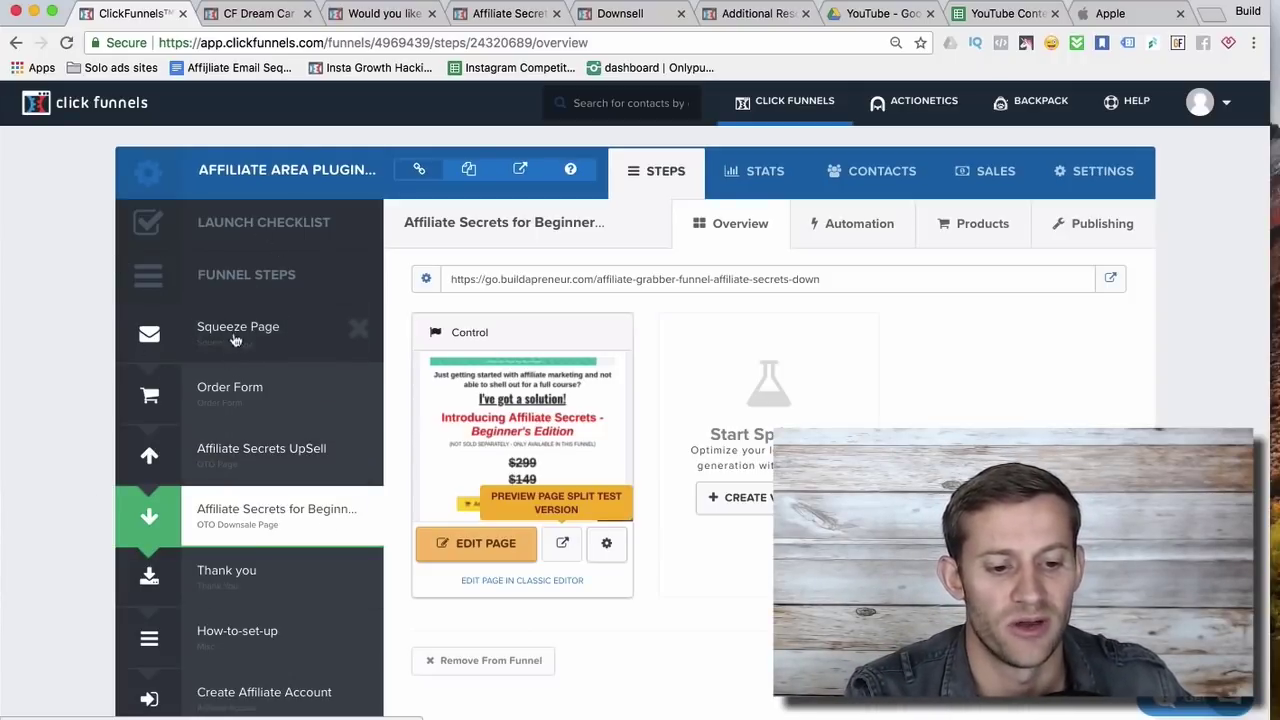
- On the CF Dream Car opt-in page, try the Give Me Access! email popup, then close it
{"action": "left_click", "coordinate": [256, 13]}
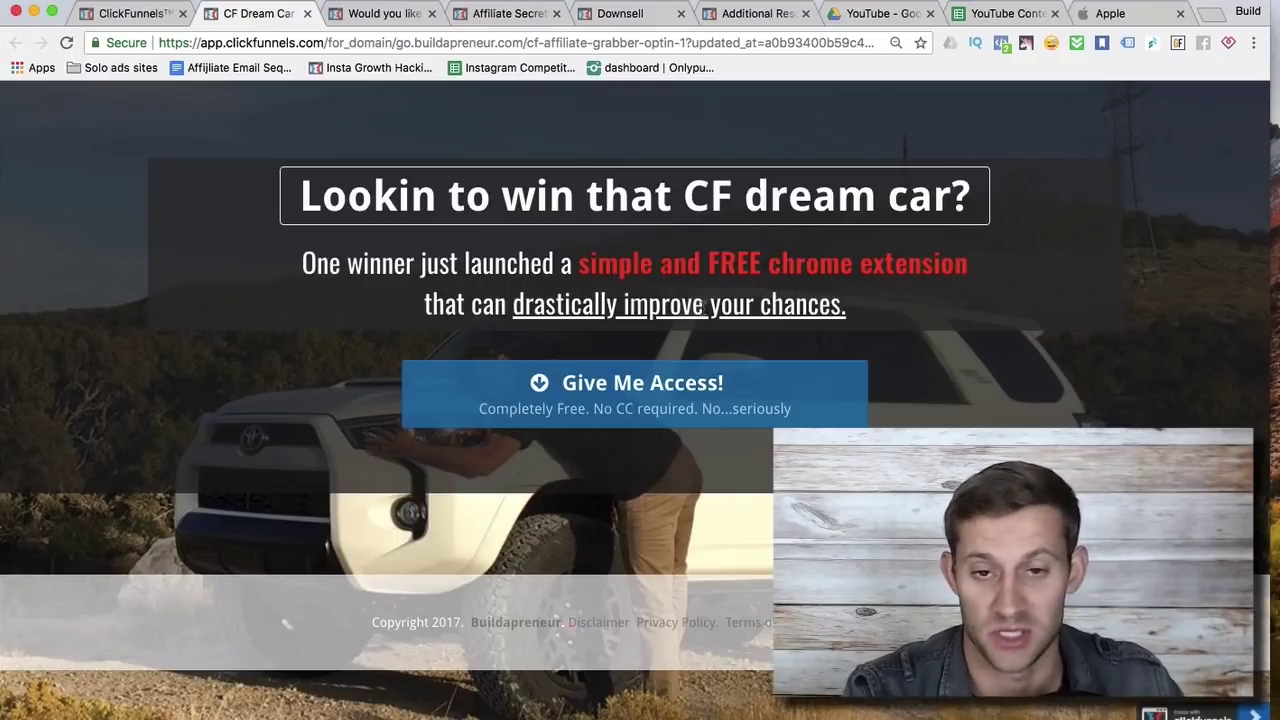
{"action": "left_click", "coordinate": [583, 388]}
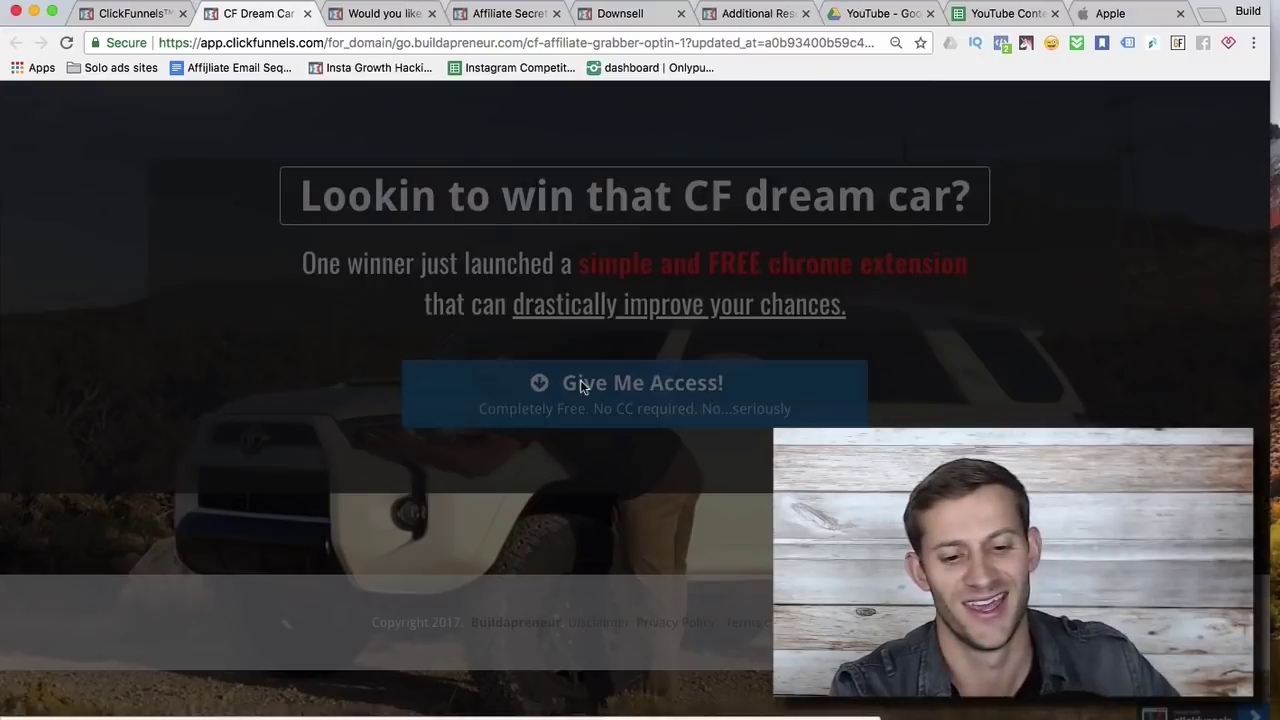
{"action": "left_click", "coordinate": [517, 255]}
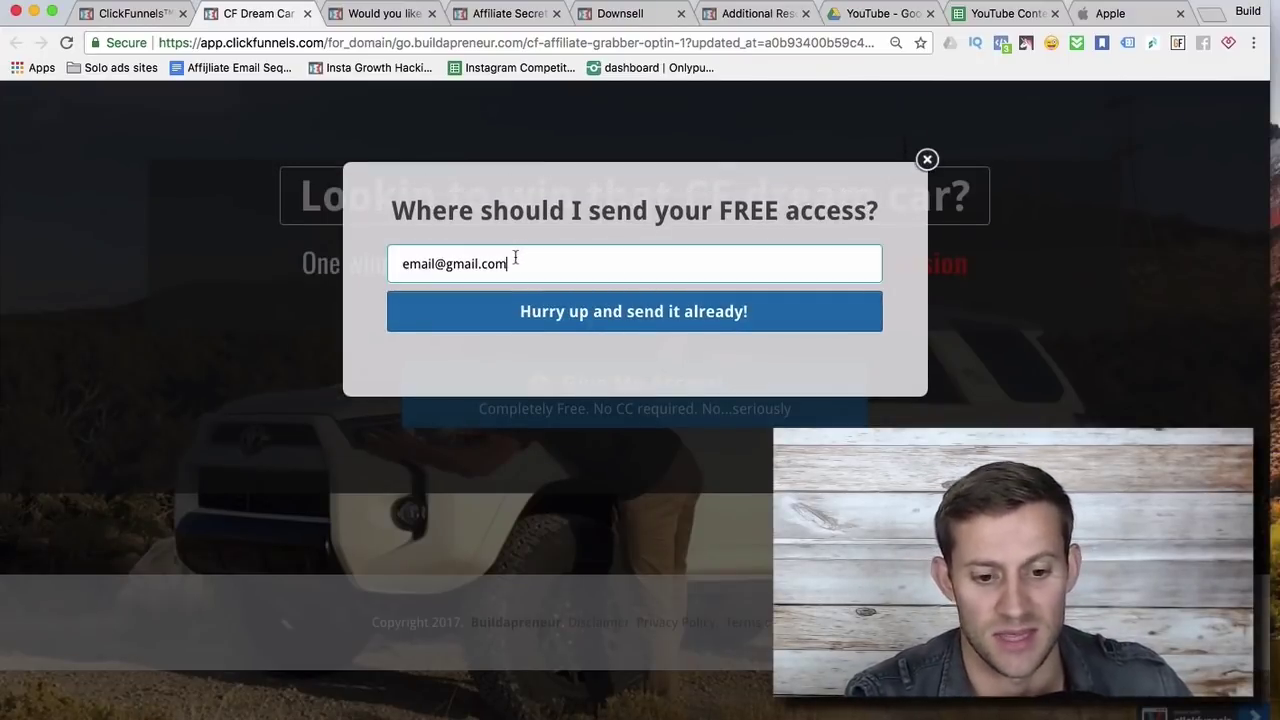
{"action": "double_click", "coordinate": [515, 258]}
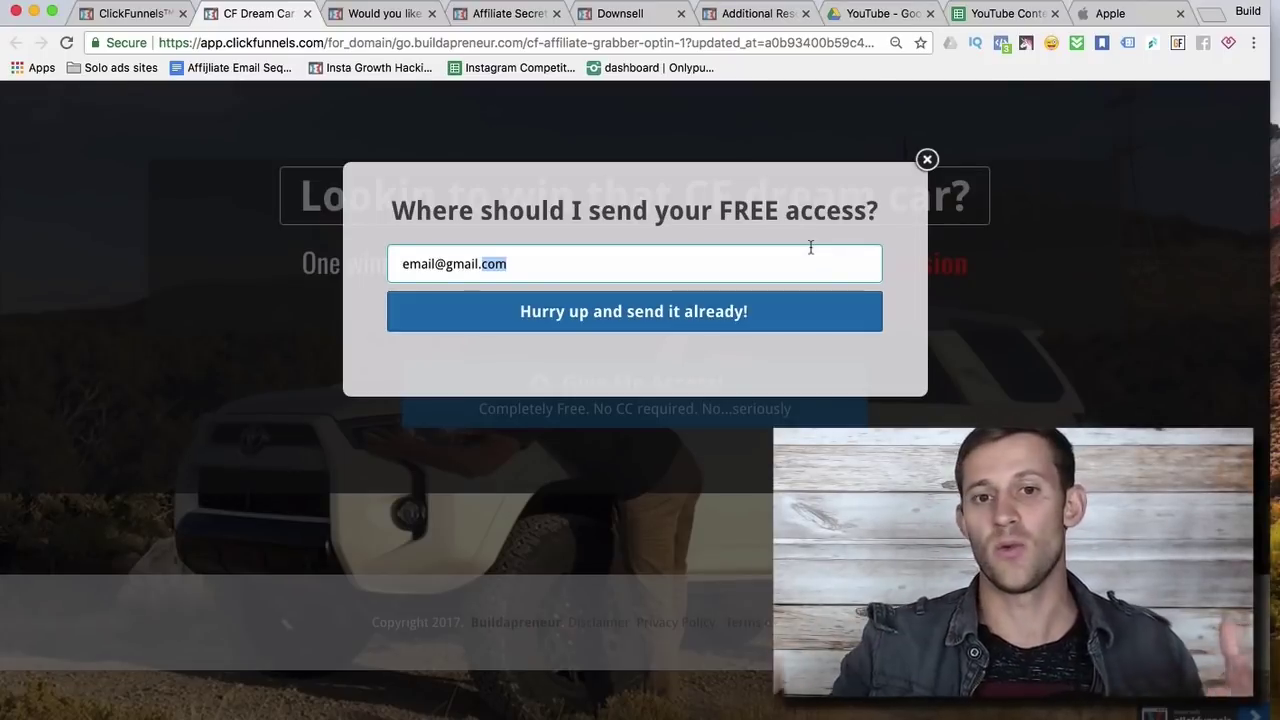
{"action": "left_click", "coordinate": [932, 175]}
{"action": "left_click", "coordinate": [928, 165]}
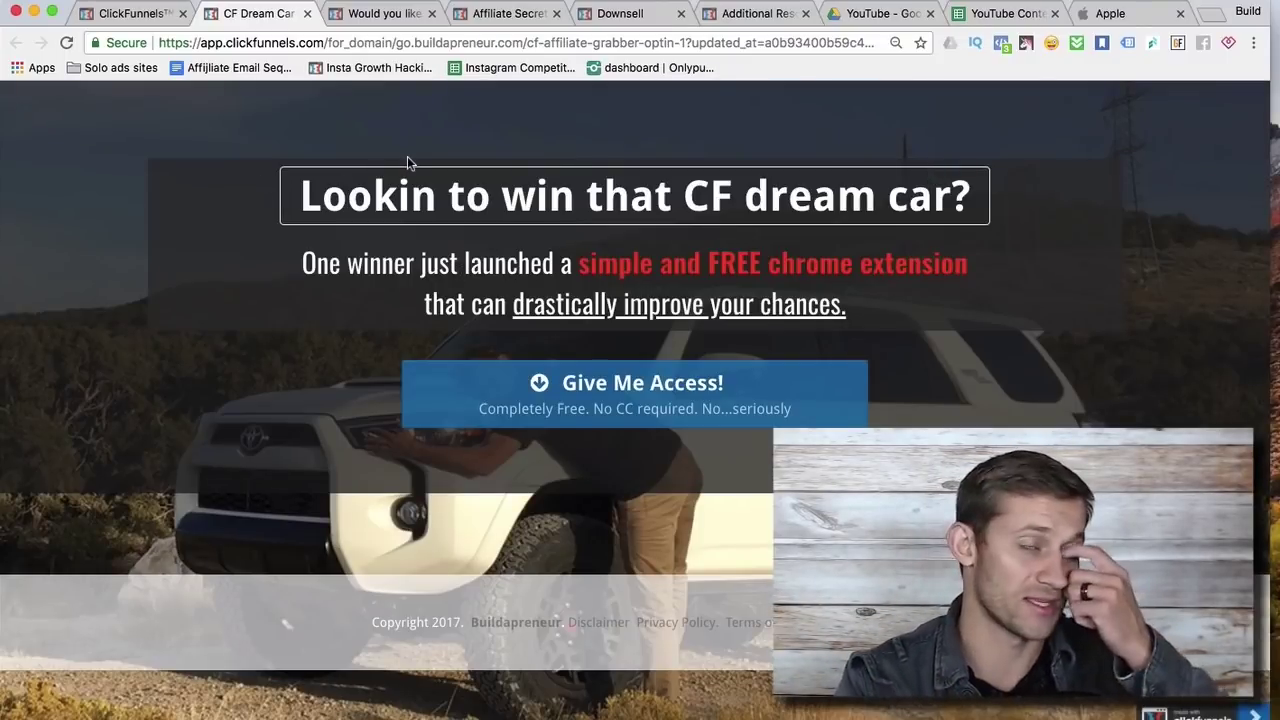
- Switch to the 'Would you like' page and scroll to the $37 order form with $49 bump
{"action": "left_click", "coordinate": [372, 22]}
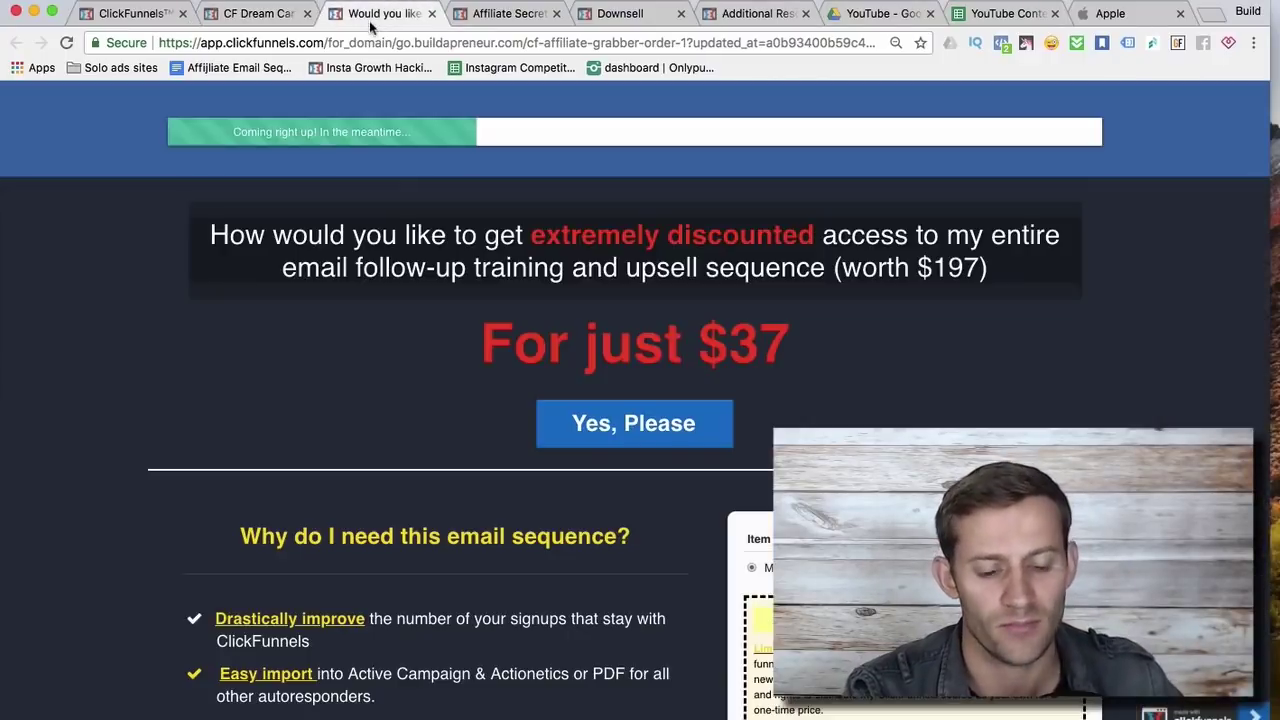
{"action": "scroll", "coordinate": [583, 304], "scroll_direction": "down", "scroll_amount": 20}
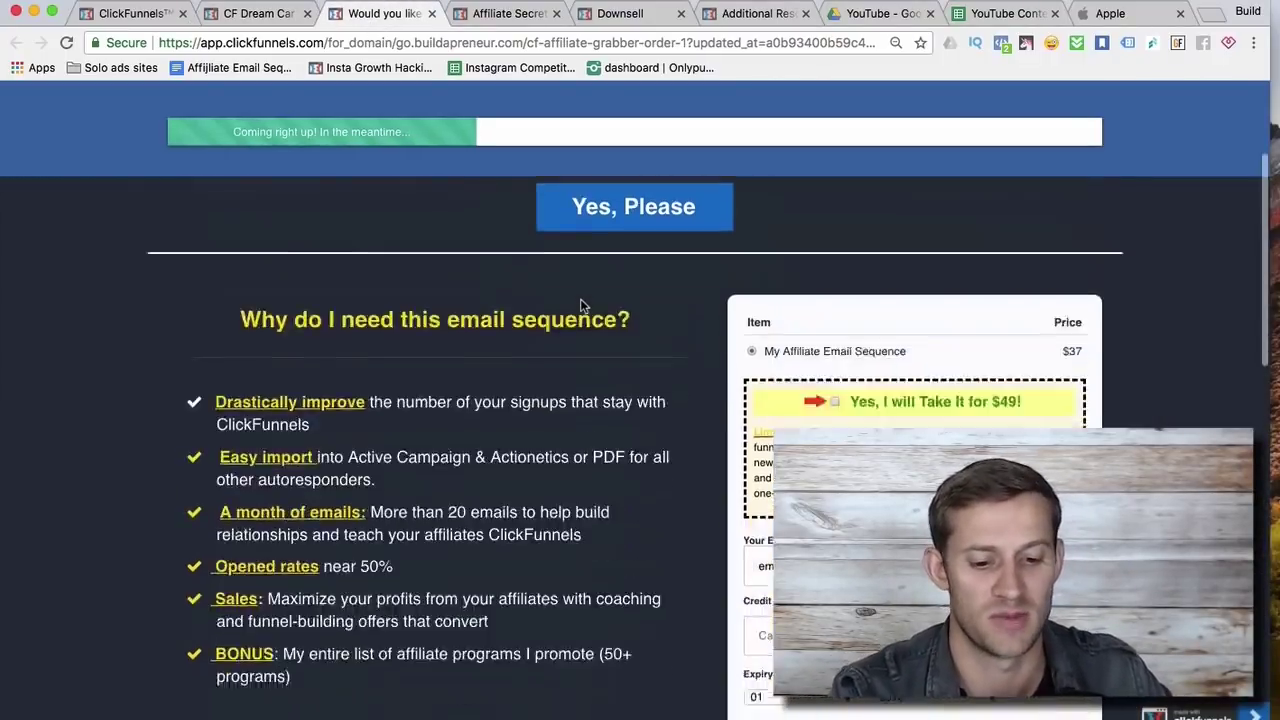
{"action": "scroll", "coordinate": [581, 316], "scroll_direction": "down", "scroll_amount": 1}
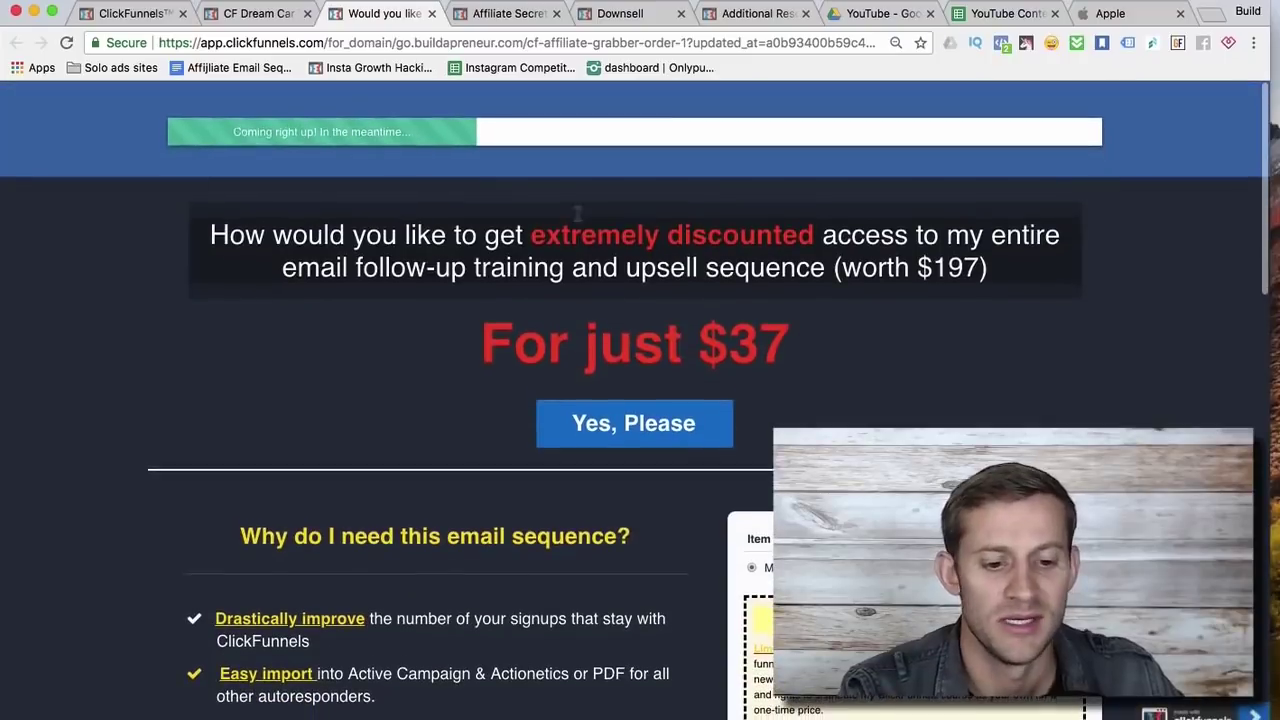
{"action": "scroll", "coordinate": [594, 340], "scroll_direction": "down", "scroll_amount": 4}
{"action": "scroll", "coordinate": [641, 340], "scroll_direction": "up", "scroll_amount": 1}
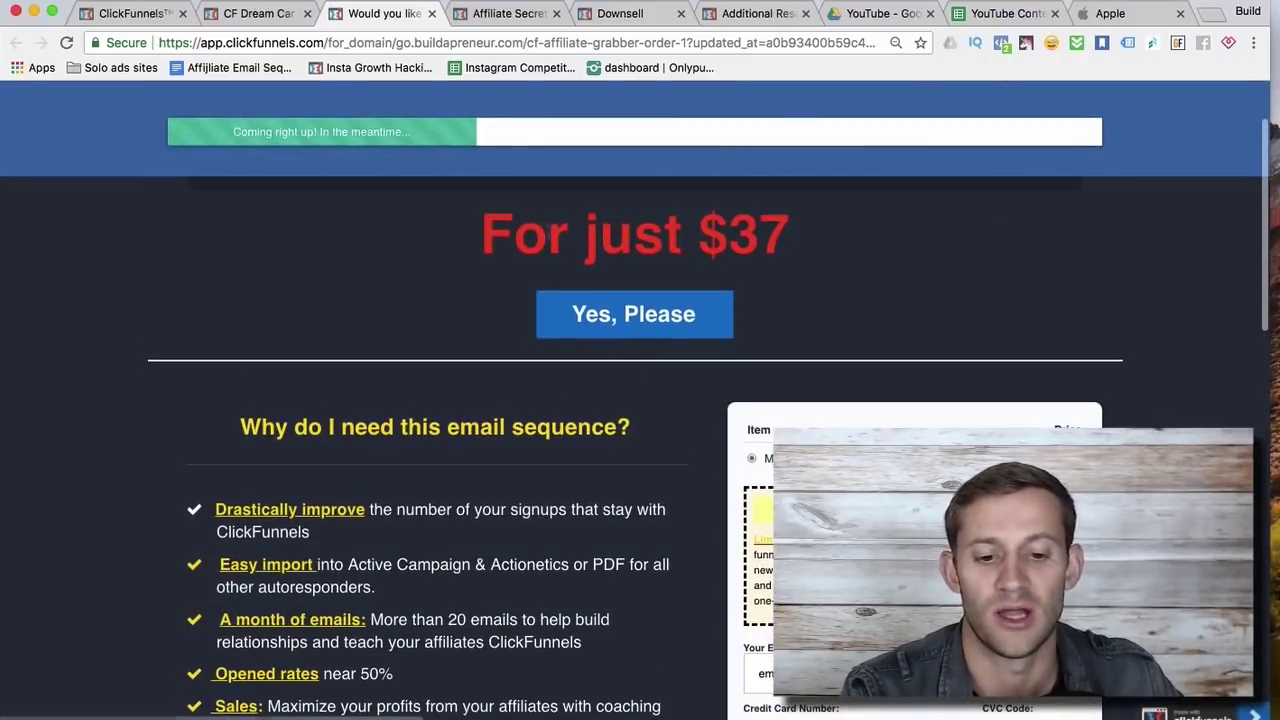
{"action": "left_click_drag", "start_coordinate": [483, 235], "coordinate": [812, 283]}
{"action": "scroll", "coordinate": [572, 483], "scroll_direction": "down", "scroll_amount": 2}
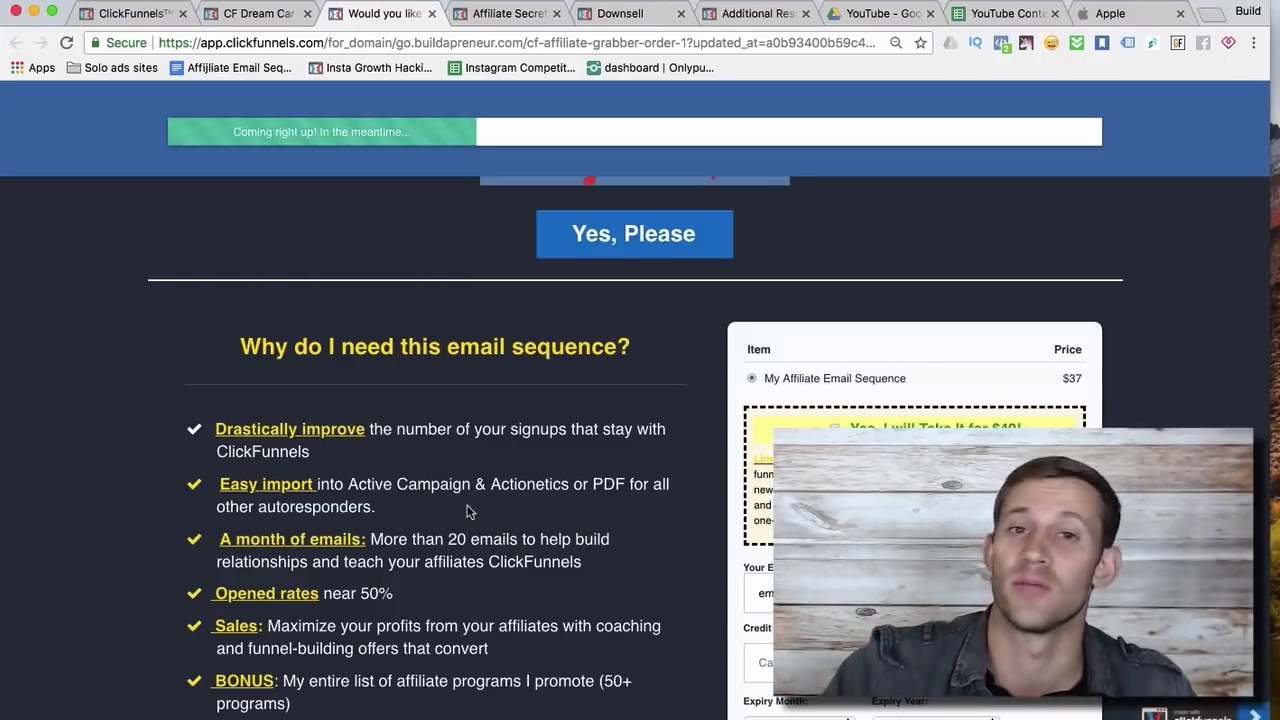
{"action": "scroll", "coordinate": [603, 457], "scroll_direction": "up", "scroll_amount": 3}
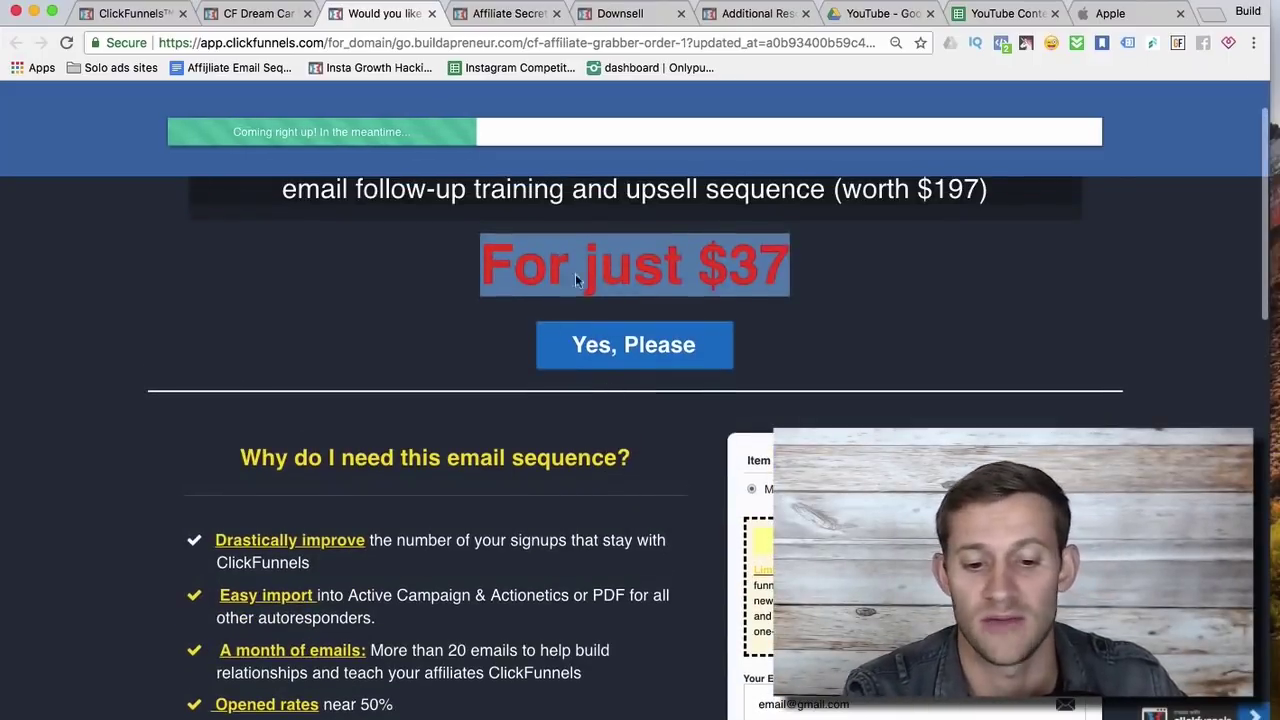
{"action": "scroll", "coordinate": [491, 409], "scroll_direction": "down", "scroll_amount": 1}
{"action": "scroll", "coordinate": [499, 483], "scroll_direction": "down", "scroll_amount": 1}
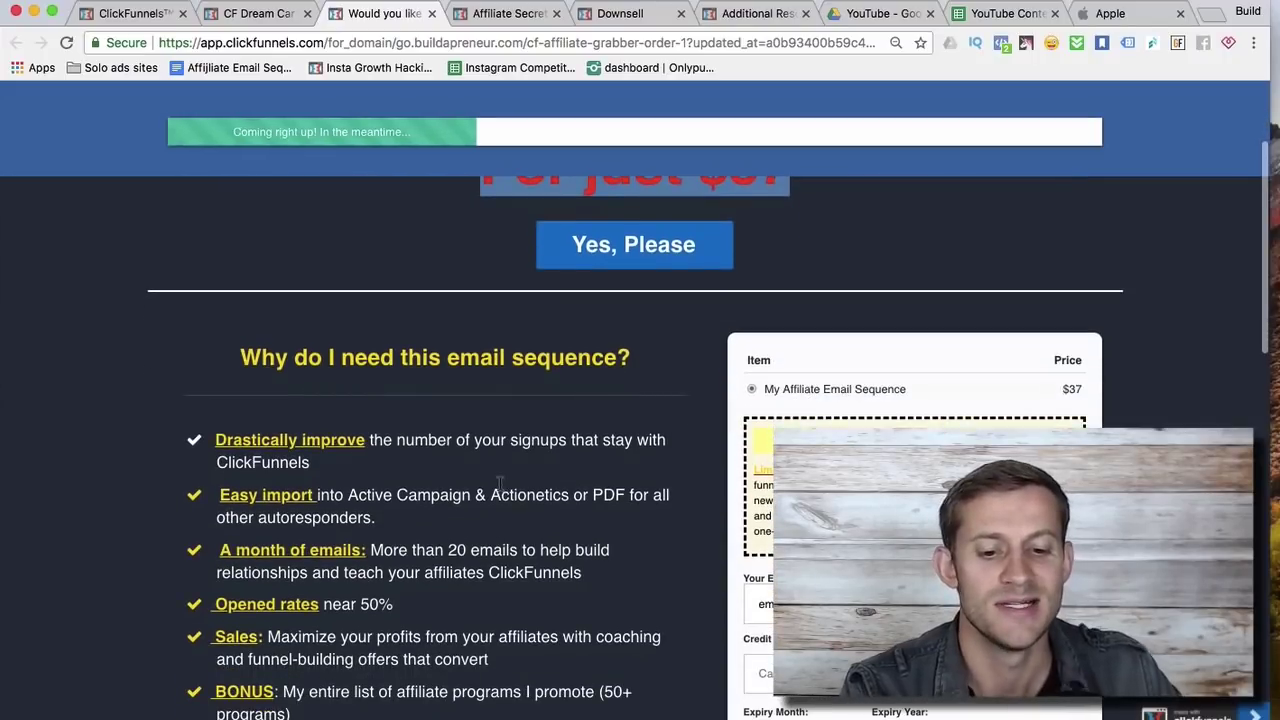
{"action": "scroll", "coordinate": [530, 475], "scroll_direction": "up", "scroll_amount": 3}
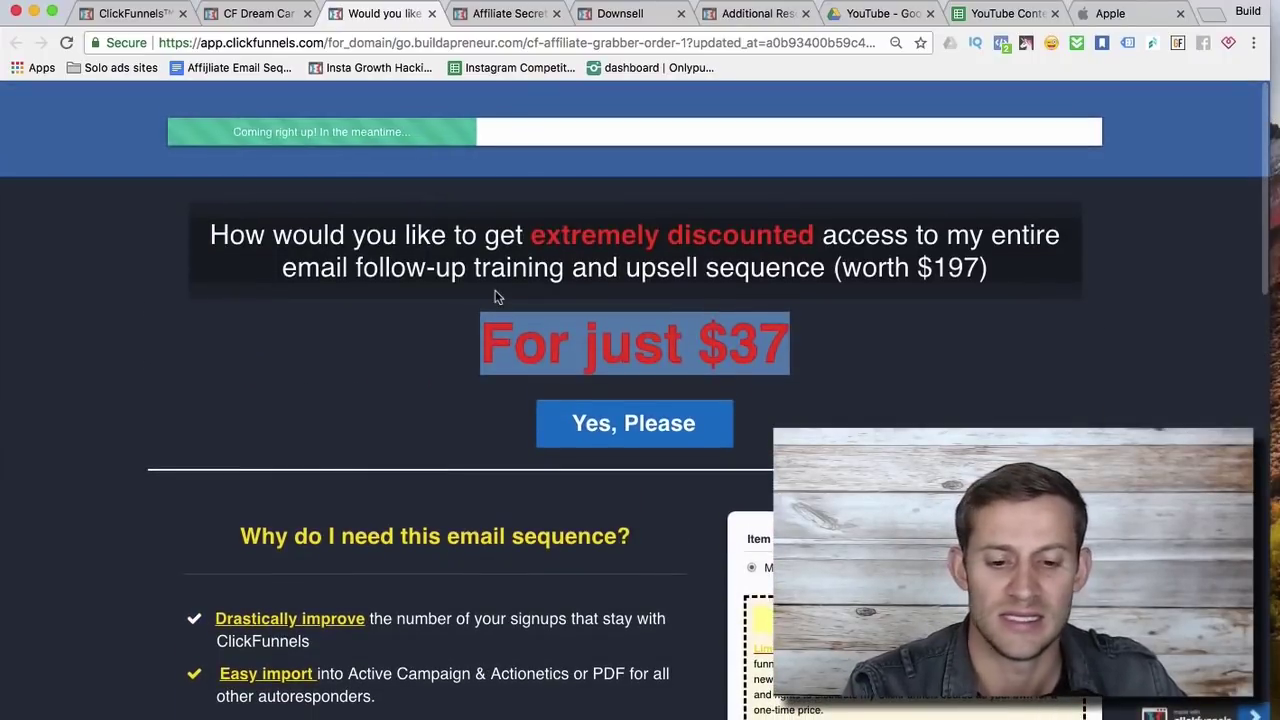
{"action": "scroll", "coordinate": [497, 296], "scroll_direction": "down", "scroll_amount": 8}
{"action": "scroll", "coordinate": [613, 415], "scroll_direction": "up", "scroll_amount": 3}
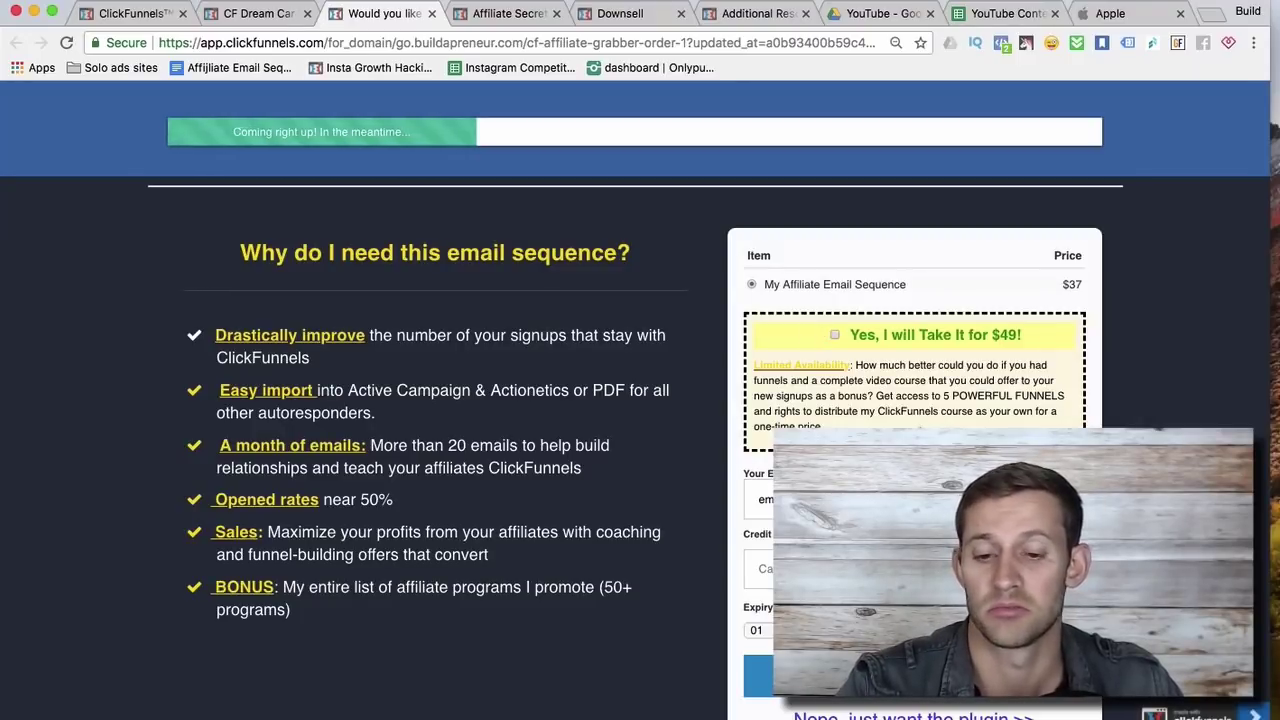
- Tick 'Yes, I will Take It for $49!' beneath the $37 email sequence item
{"action": "left_click", "coordinate": [835, 337]}
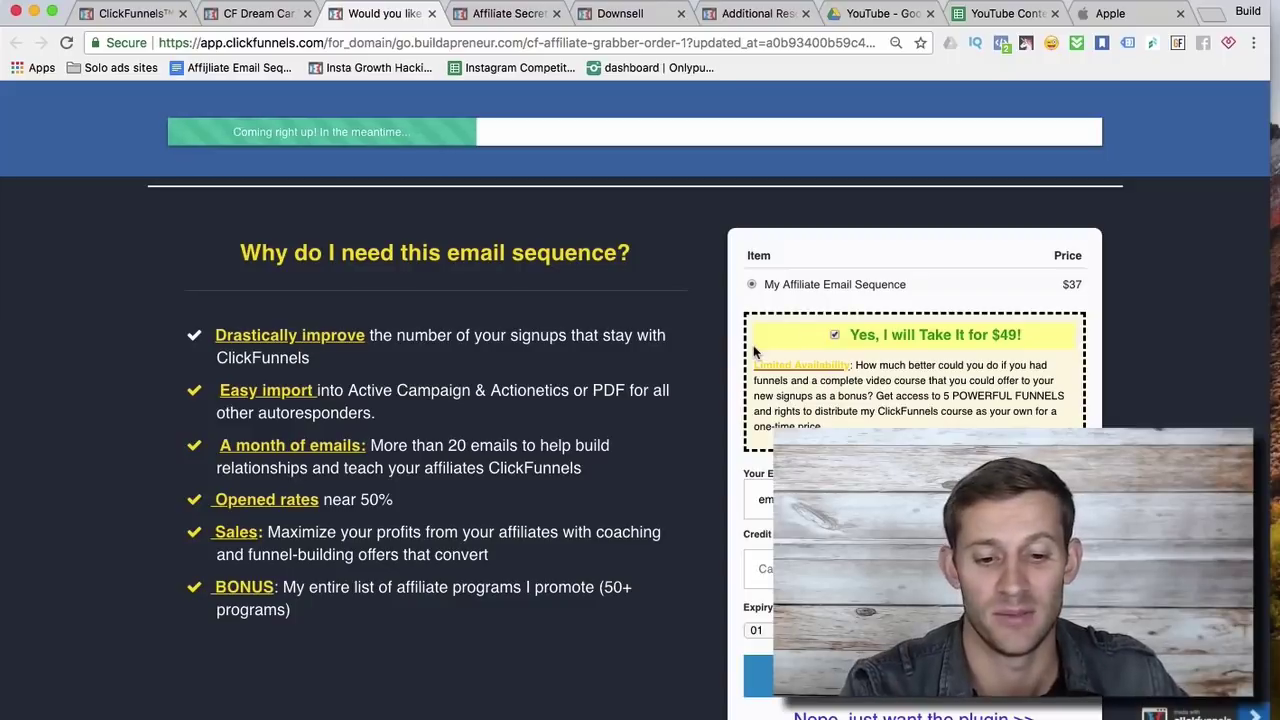
{"action": "scroll", "coordinate": [666, 443], "scroll_direction": "down", "scroll_amount": 3}
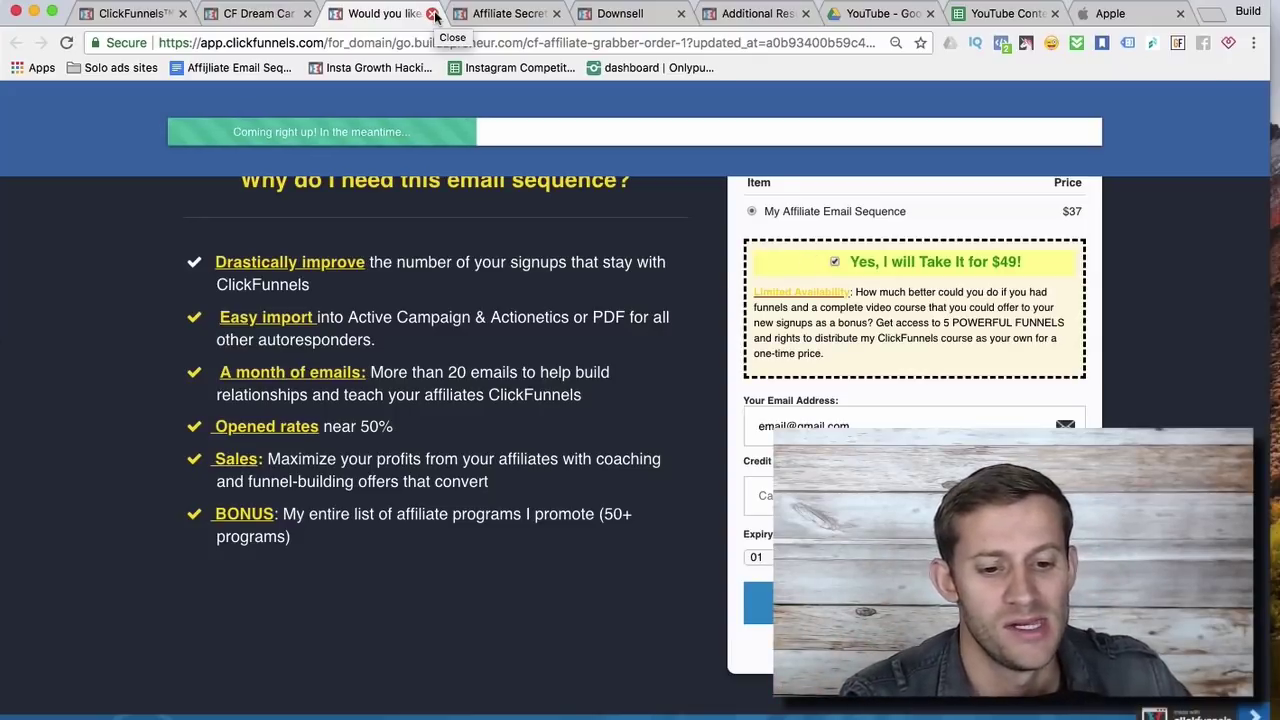
{"action": "left_click", "coordinate": [505, 16]}
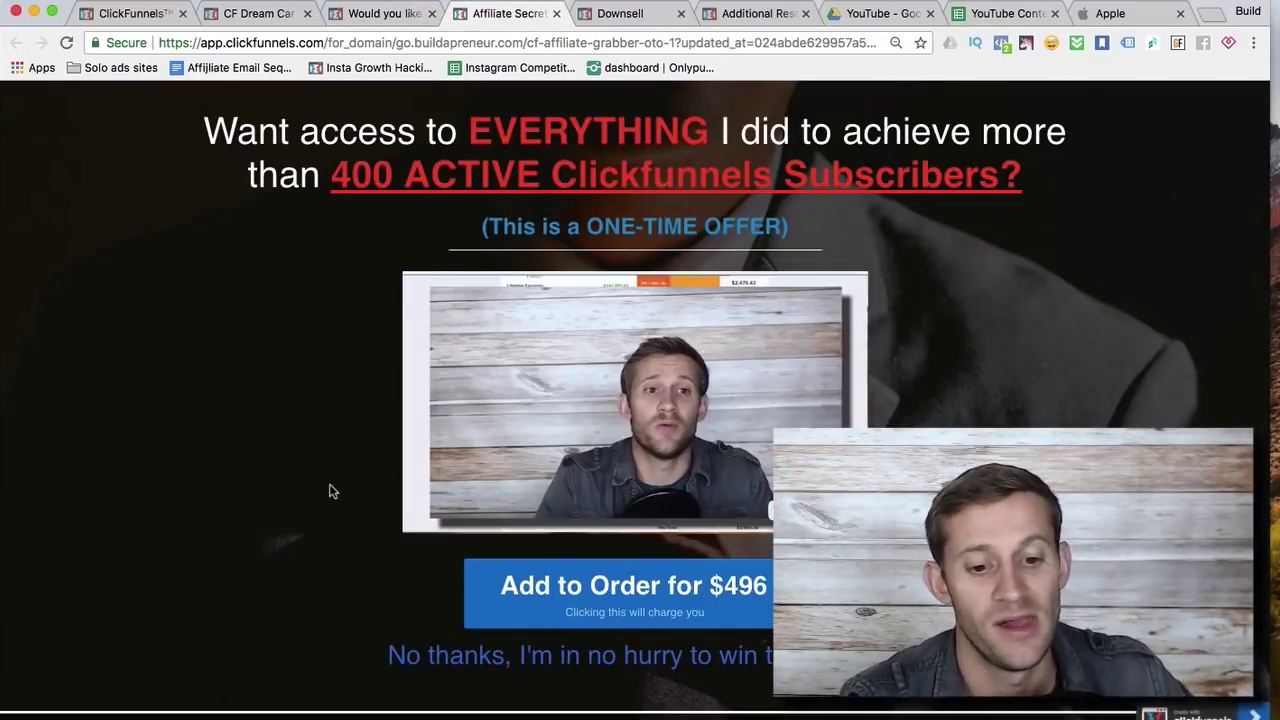
{"action": "scroll", "coordinate": [333, 491], "scroll_direction": "down", "scroll_amount": 1}
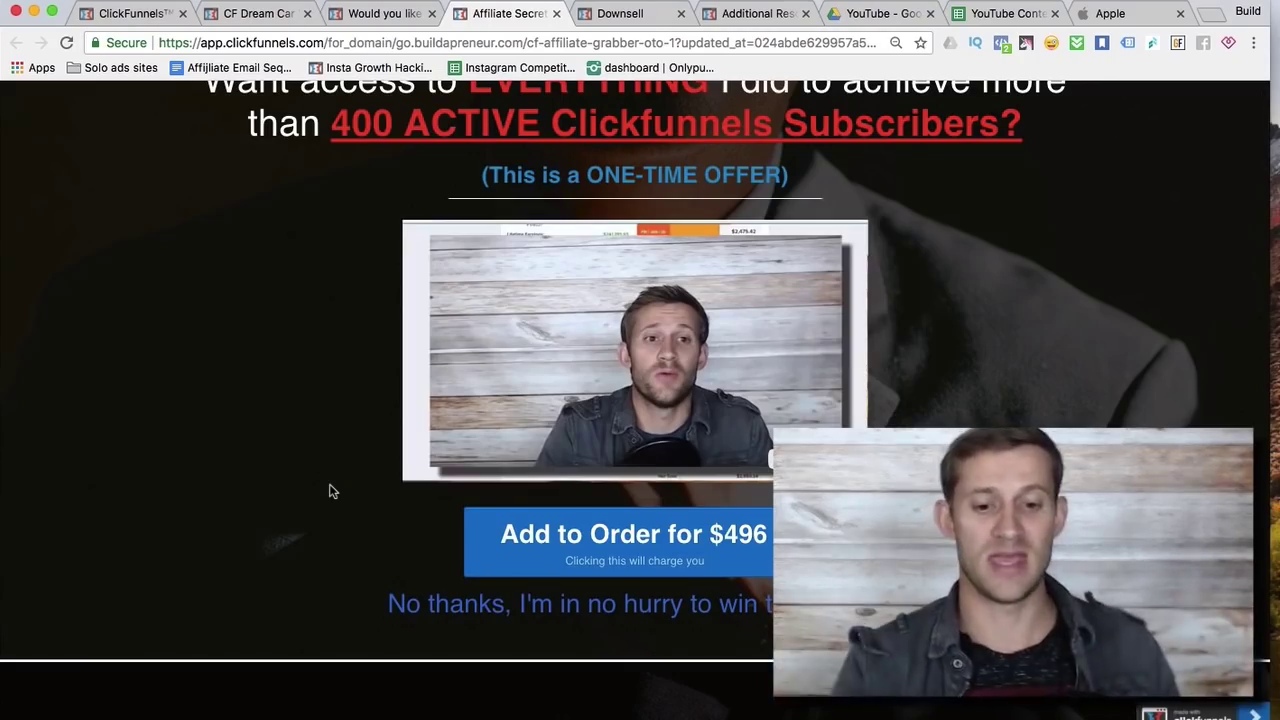
{"action": "scroll", "coordinate": [333, 491], "scroll_direction": "up", "scroll_amount": 2}
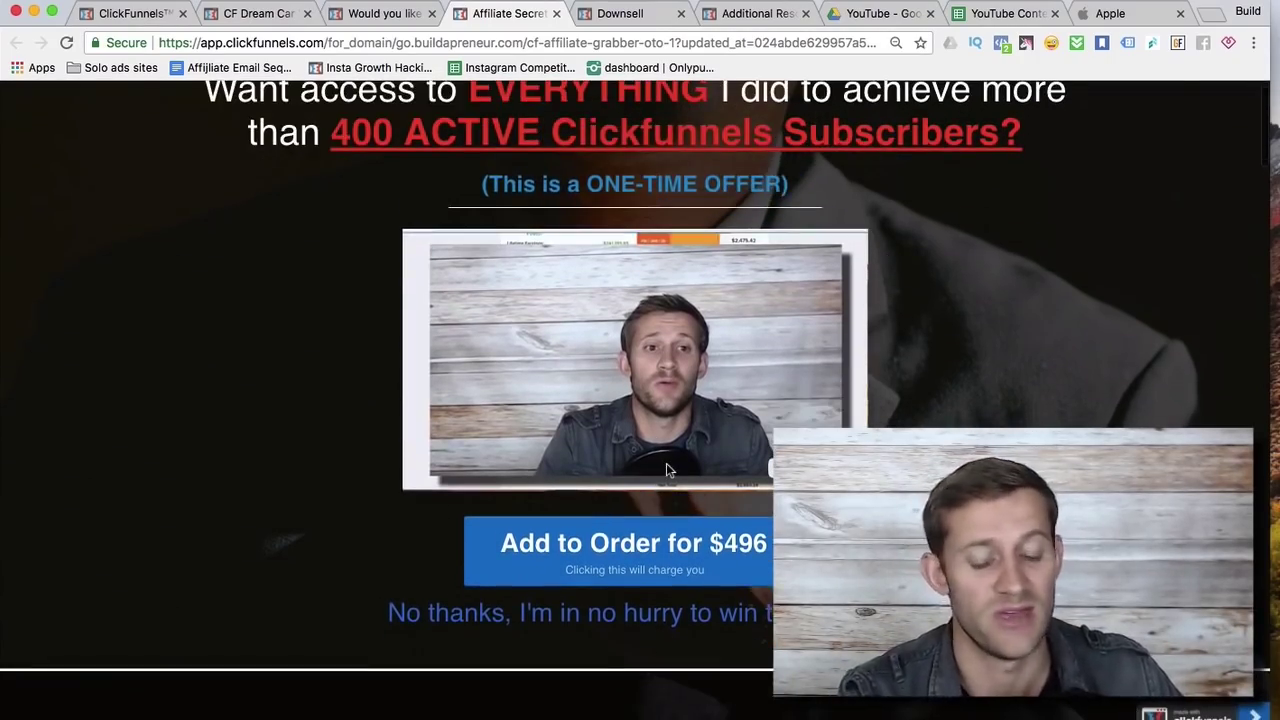
{"action": "scroll", "coordinate": [666, 463], "scroll_direction": "down", "scroll_amount": 20}
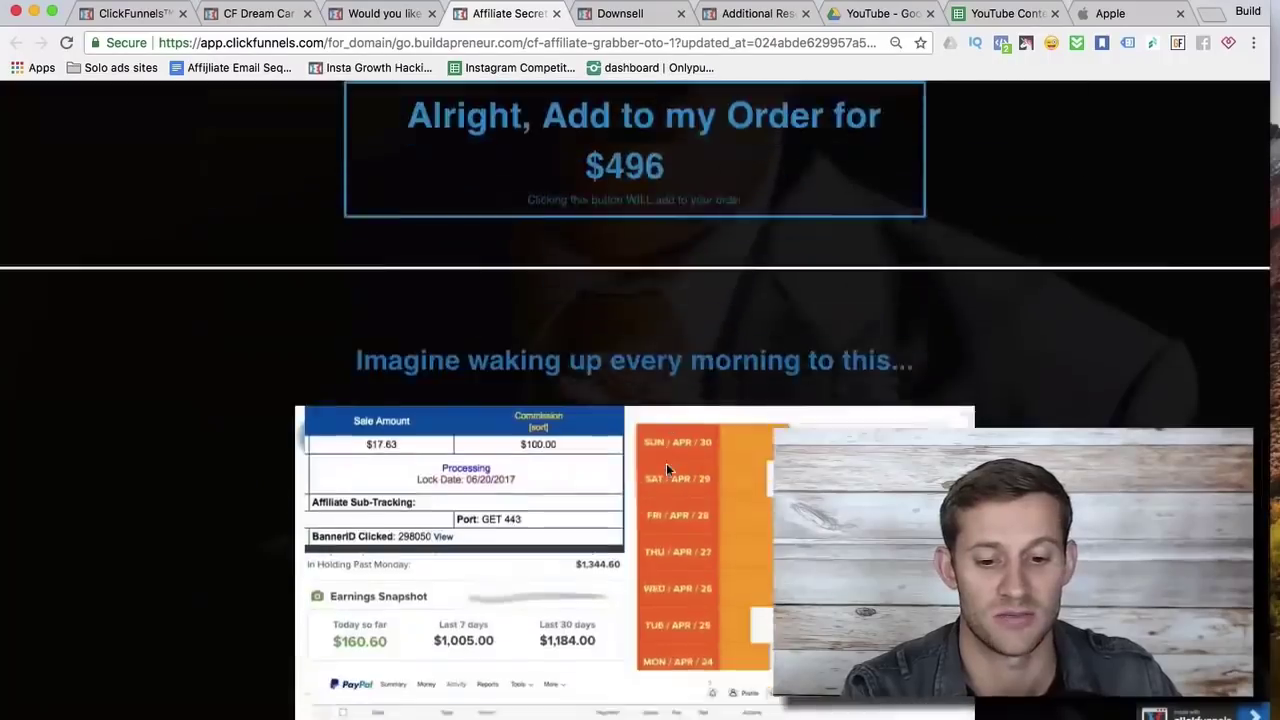
{"action": "scroll", "coordinate": [666, 463], "scroll_direction": "down", "scroll_amount": 10}
{"action": "scroll", "coordinate": [665, 472], "scroll_direction": "up", "scroll_amount": 15}
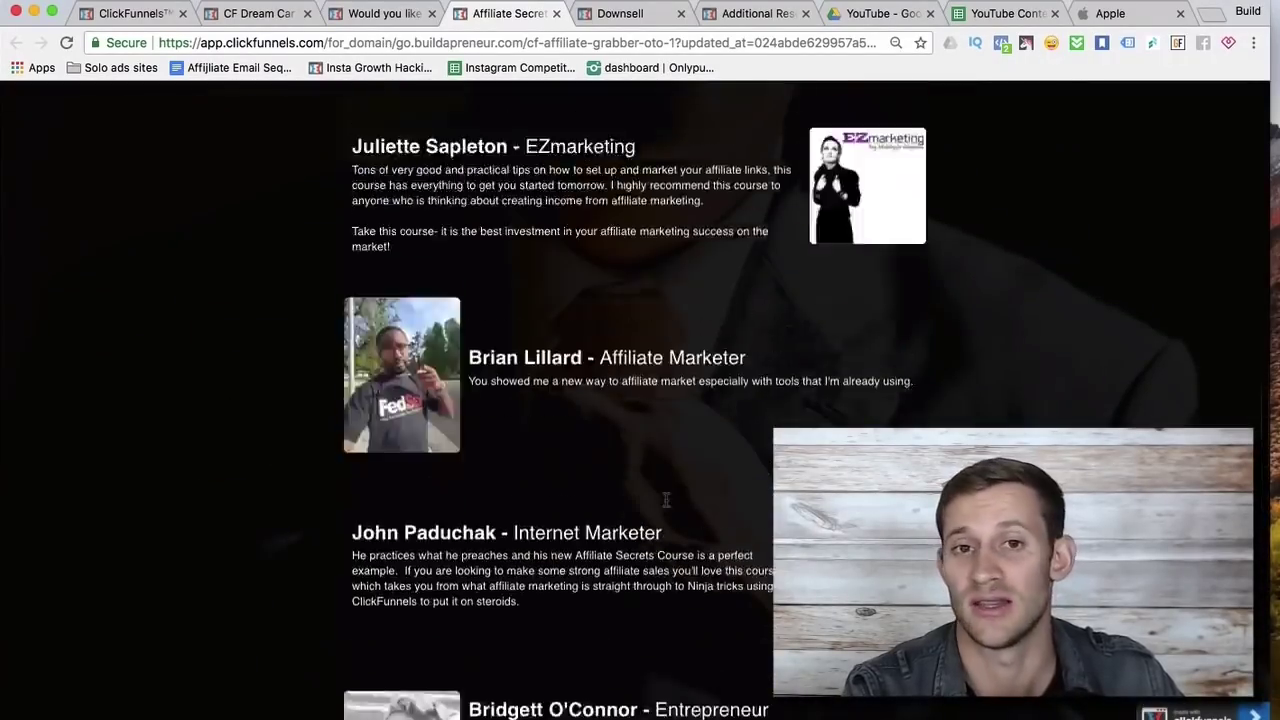
{"action": "scroll", "coordinate": [665, 499], "scroll_direction": "up", "scroll_amount": 15}
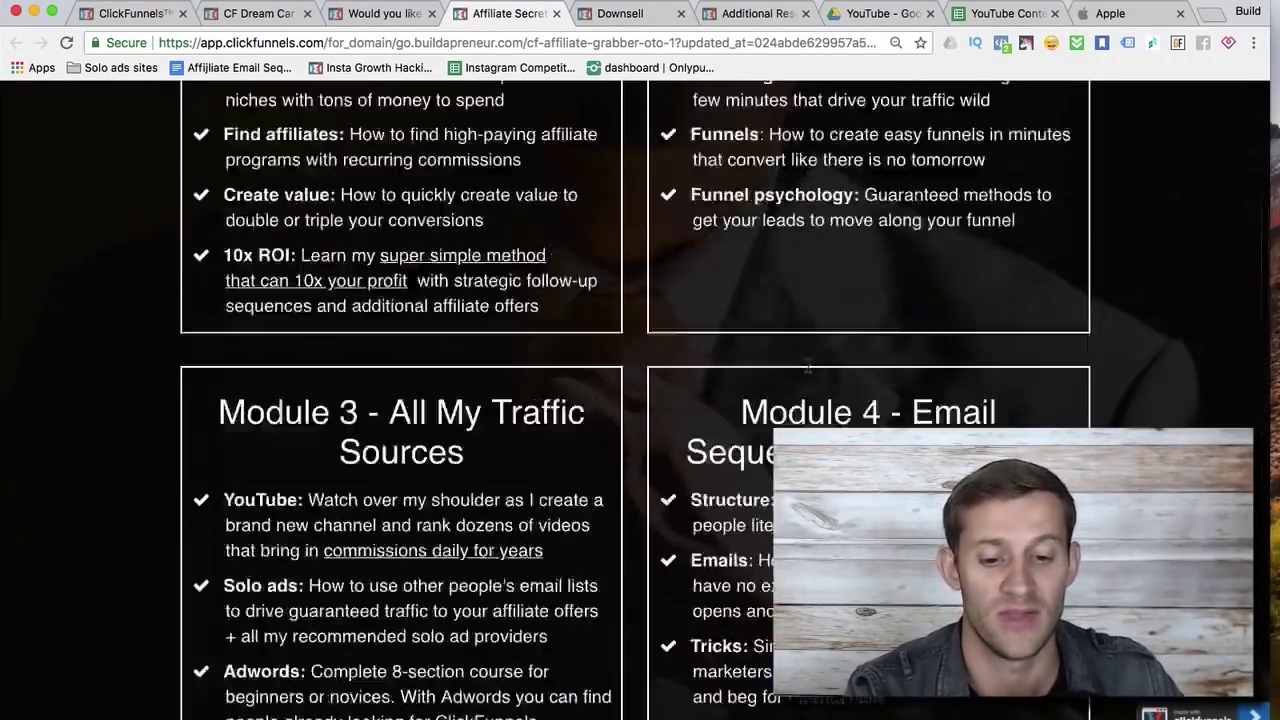
{"action": "scroll", "coordinate": [808, 367], "scroll_direction": "down", "scroll_amount": 8}
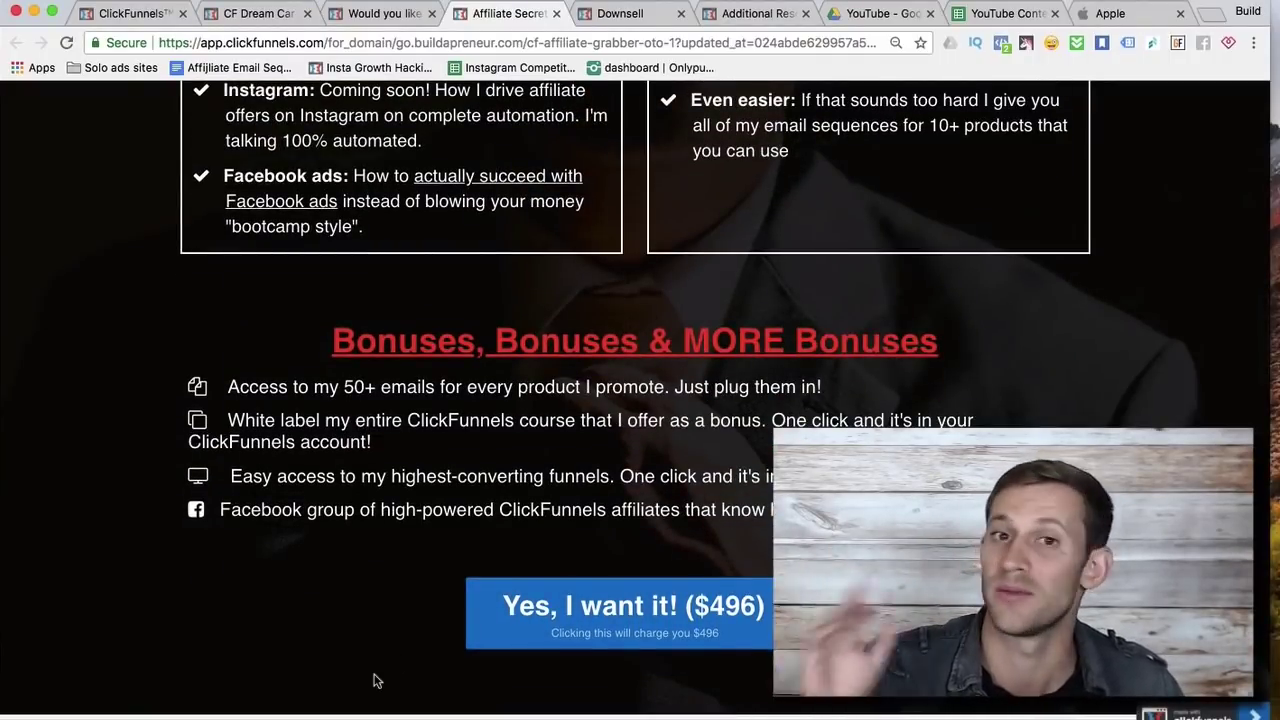
{"action": "scroll", "coordinate": [391, 569], "scroll_direction": "up", "scroll_amount": 15}
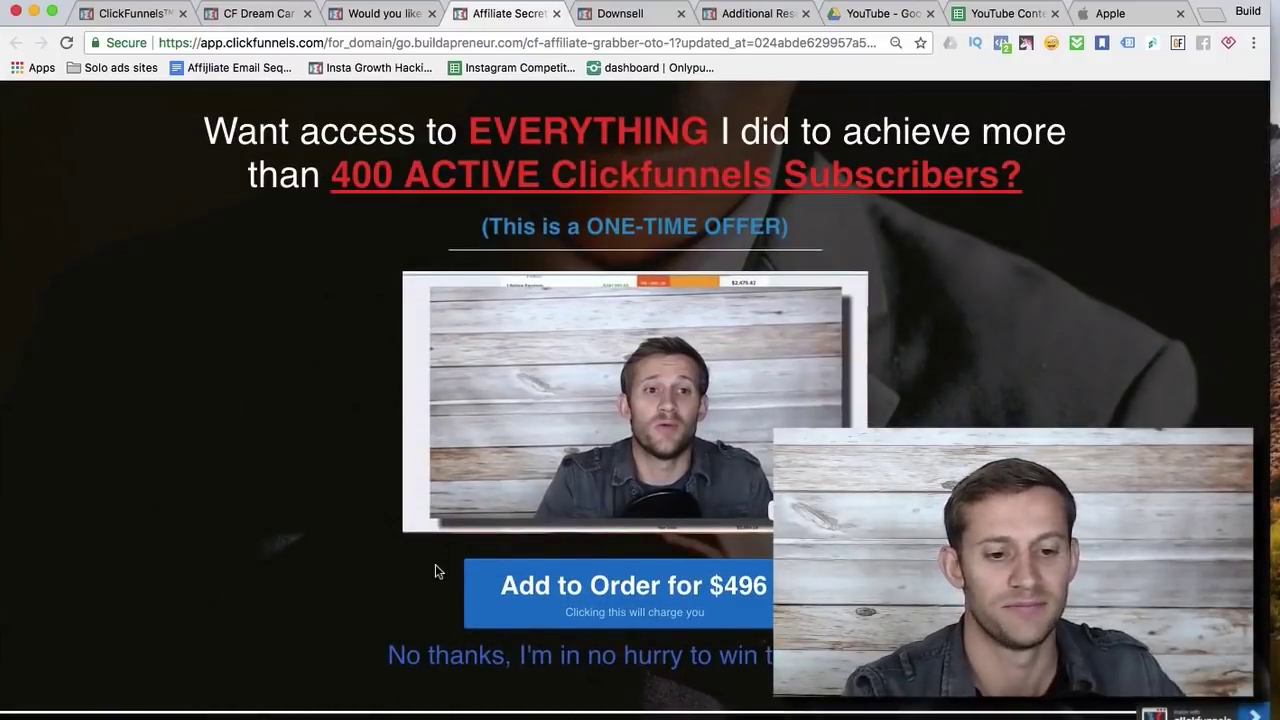
{"action": "left_click", "coordinate": [372, 18]}
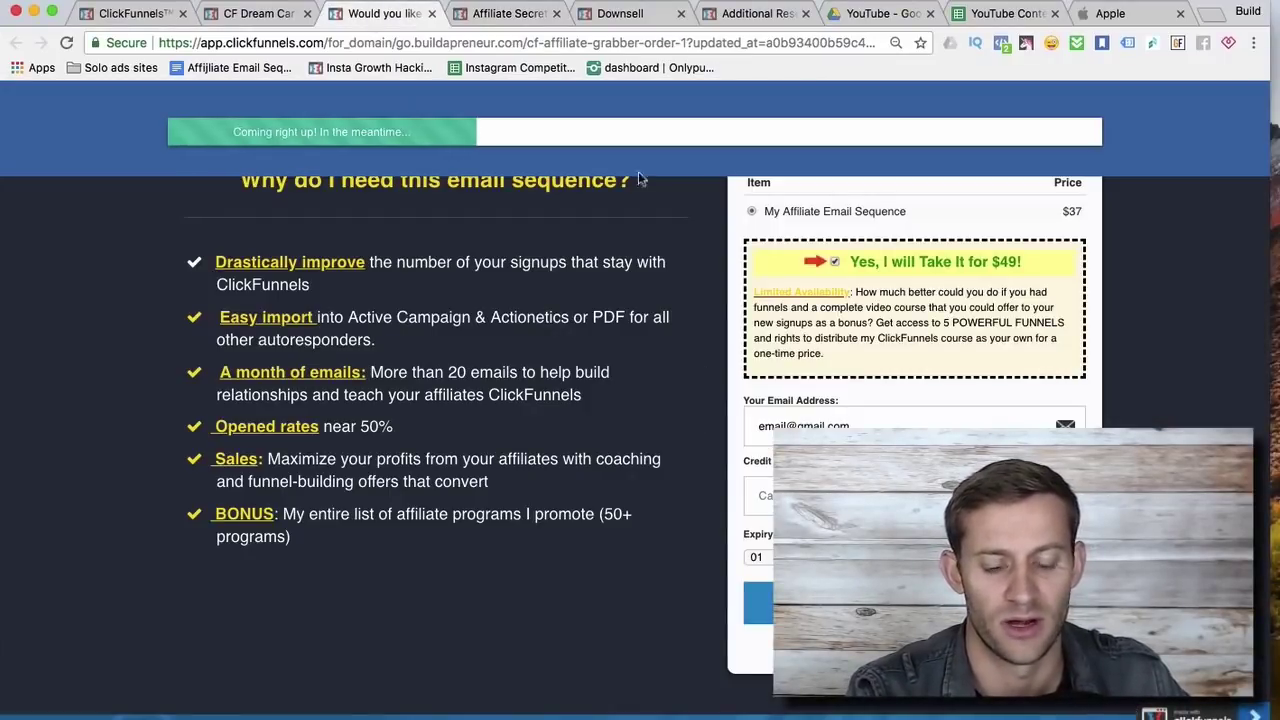
{"action": "left_click", "coordinate": [510, 16]}
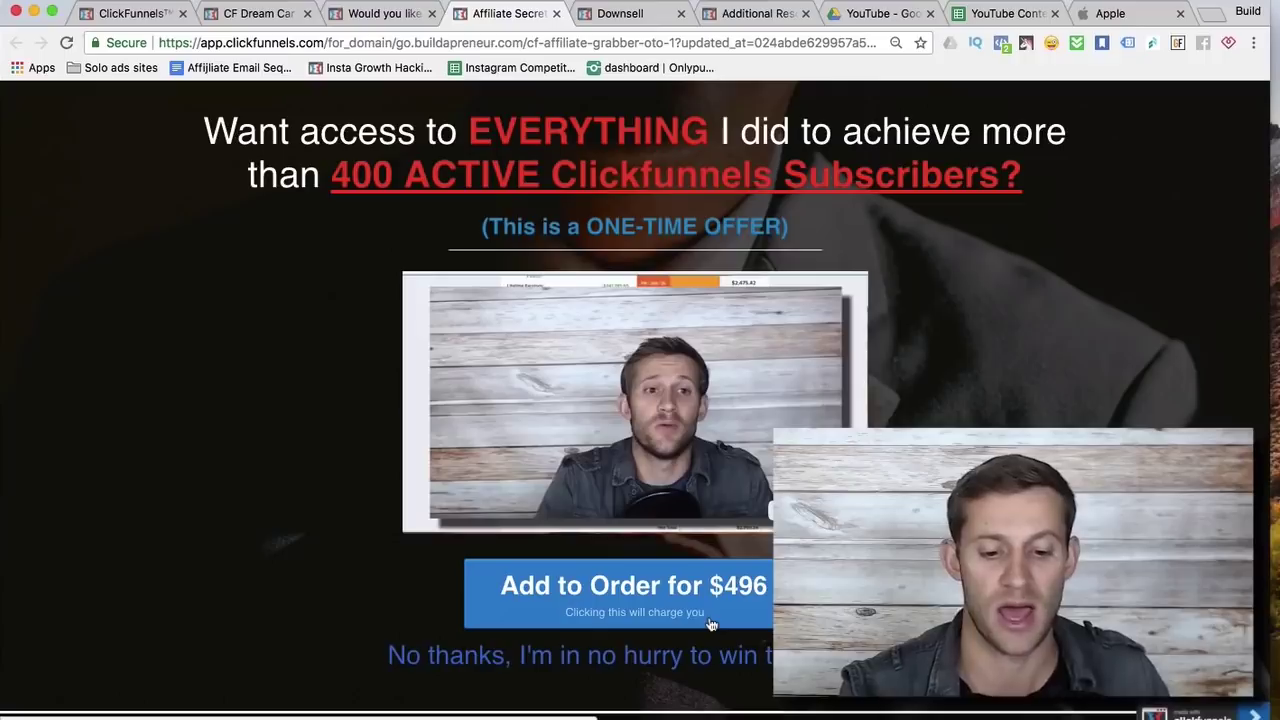
{"action": "scroll", "coordinate": [711, 625], "scroll_direction": "down", "scroll_amount": 9}
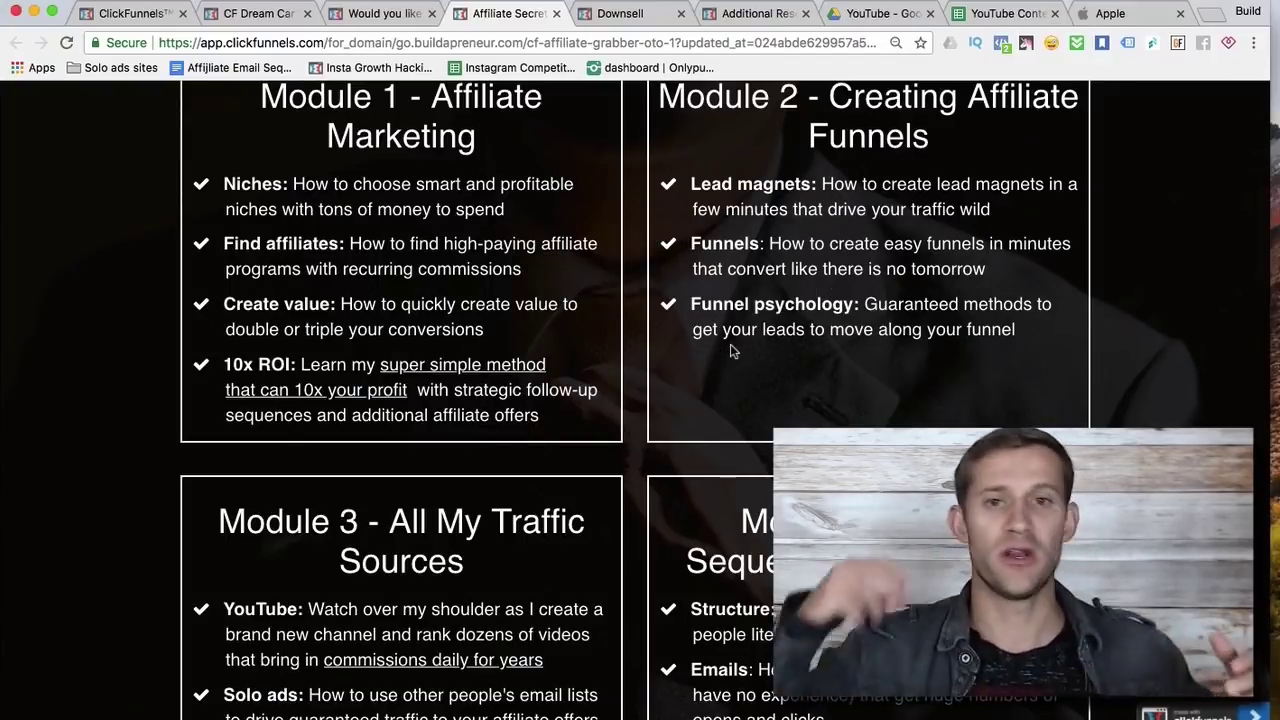
{"action": "scroll", "coordinate": [730, 350], "scroll_direction": "up", "scroll_amount": 10}
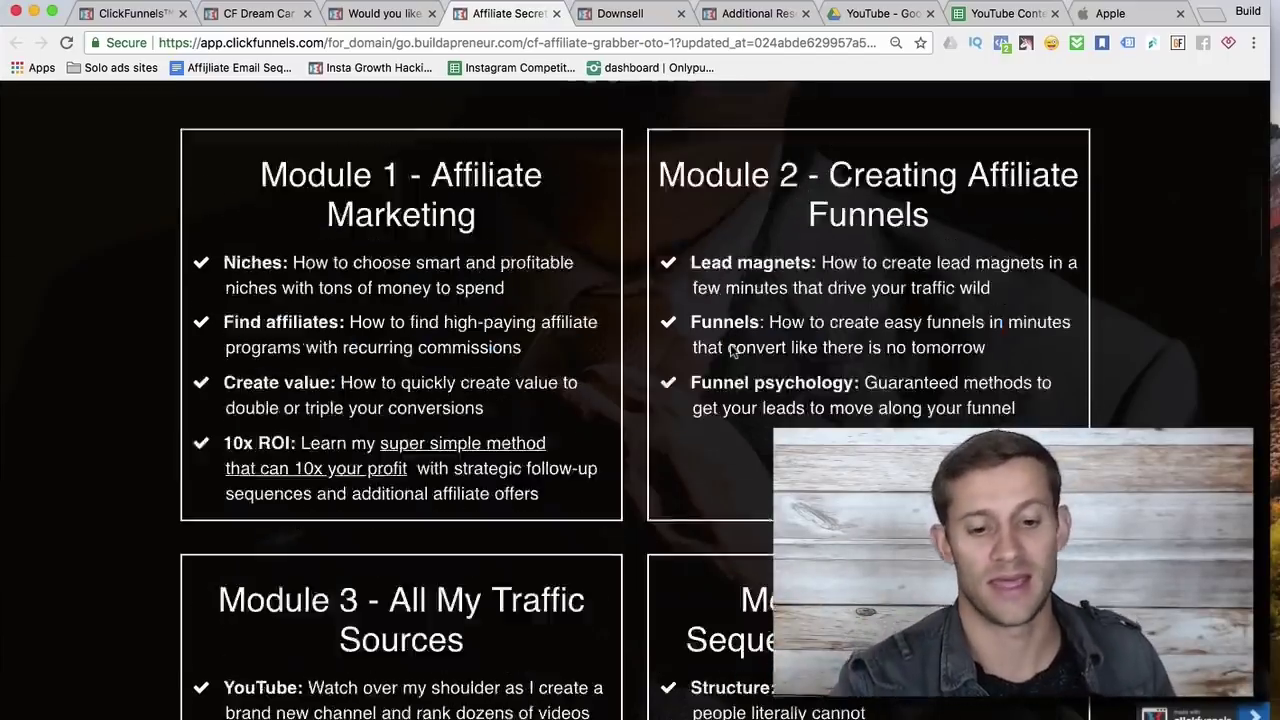
{"action": "scroll", "coordinate": [730, 344], "scroll_direction": "down", "scroll_amount": 1}
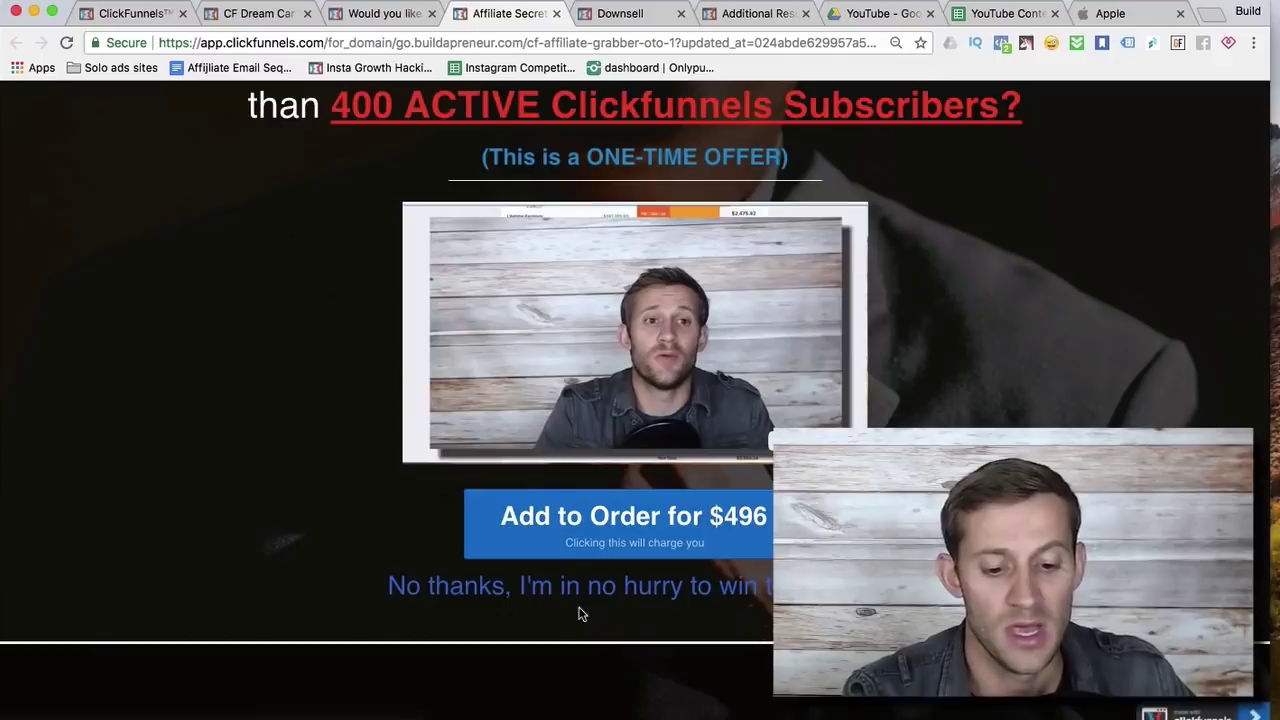
- Read through the Beginner's Edition downsell page, highlighting its opening headline
{"action": "left_click", "coordinate": [620, 14]}
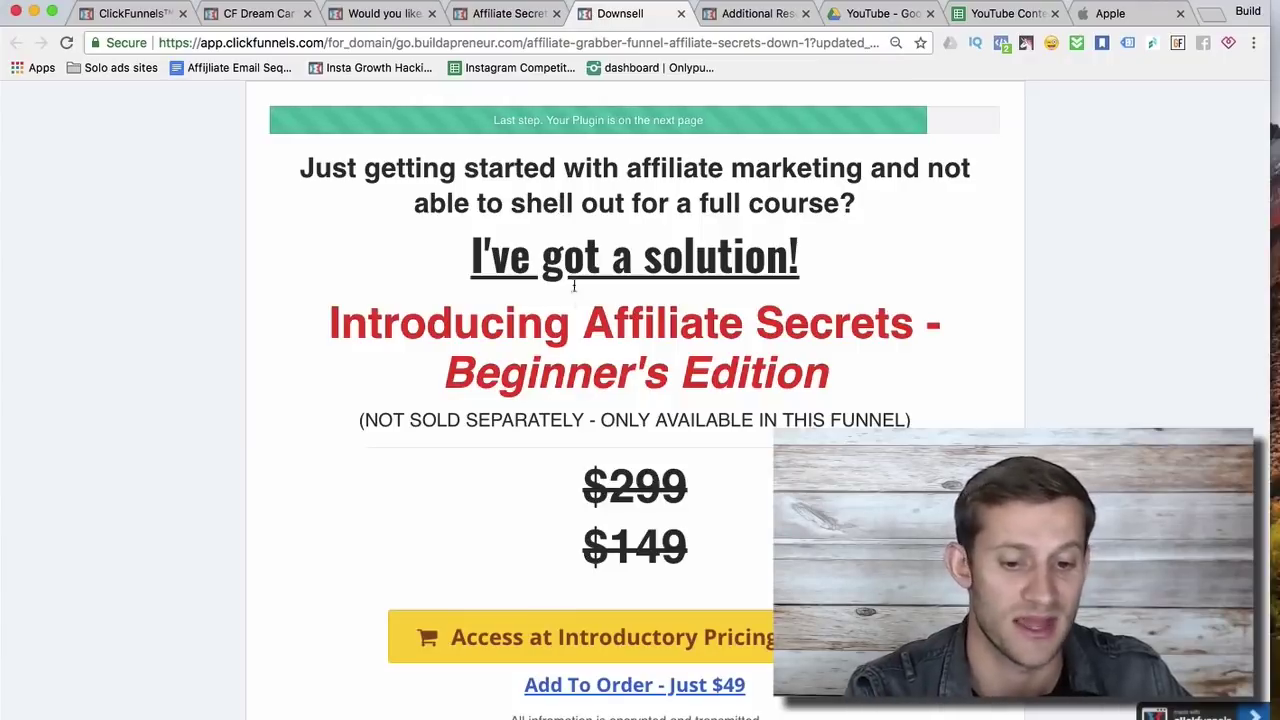
{"action": "scroll", "coordinate": [574, 287], "scroll_direction": "down", "scroll_amount": 1}
{"action": "triple_click", "coordinate": [517, 160]}
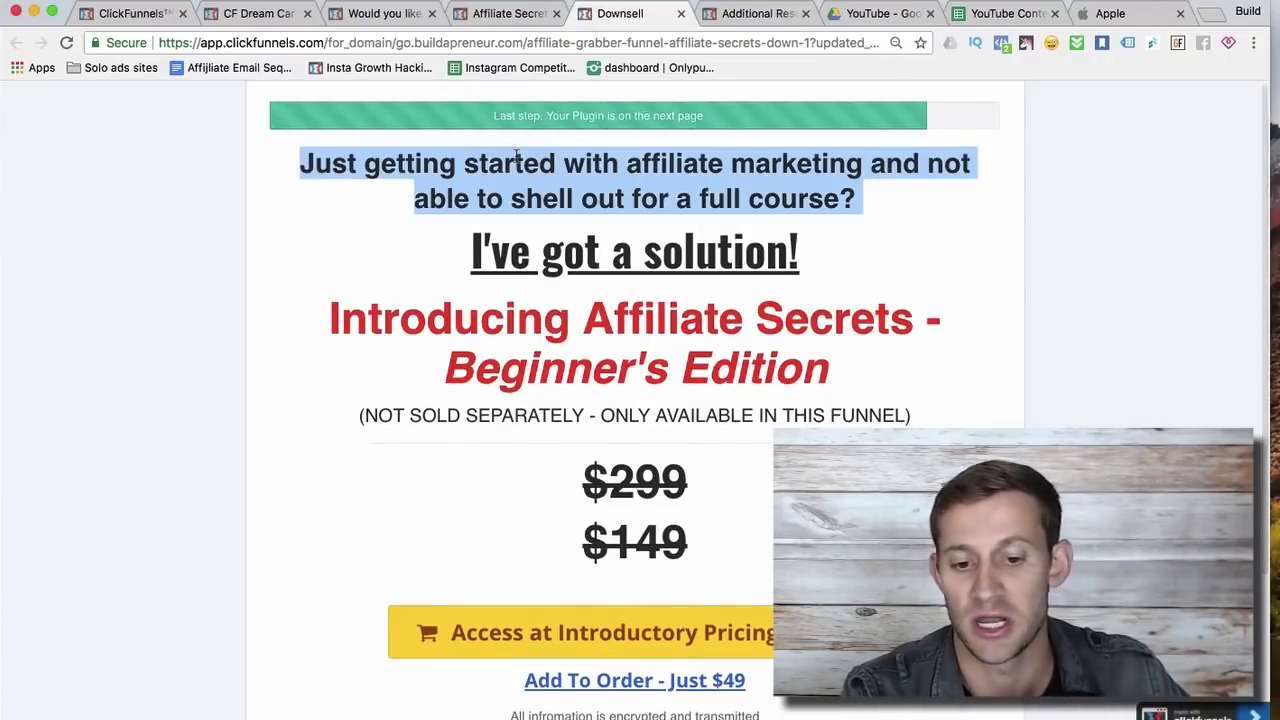
{"action": "scroll", "coordinate": [575, 222], "scroll_direction": "down", "scroll_amount": 2}
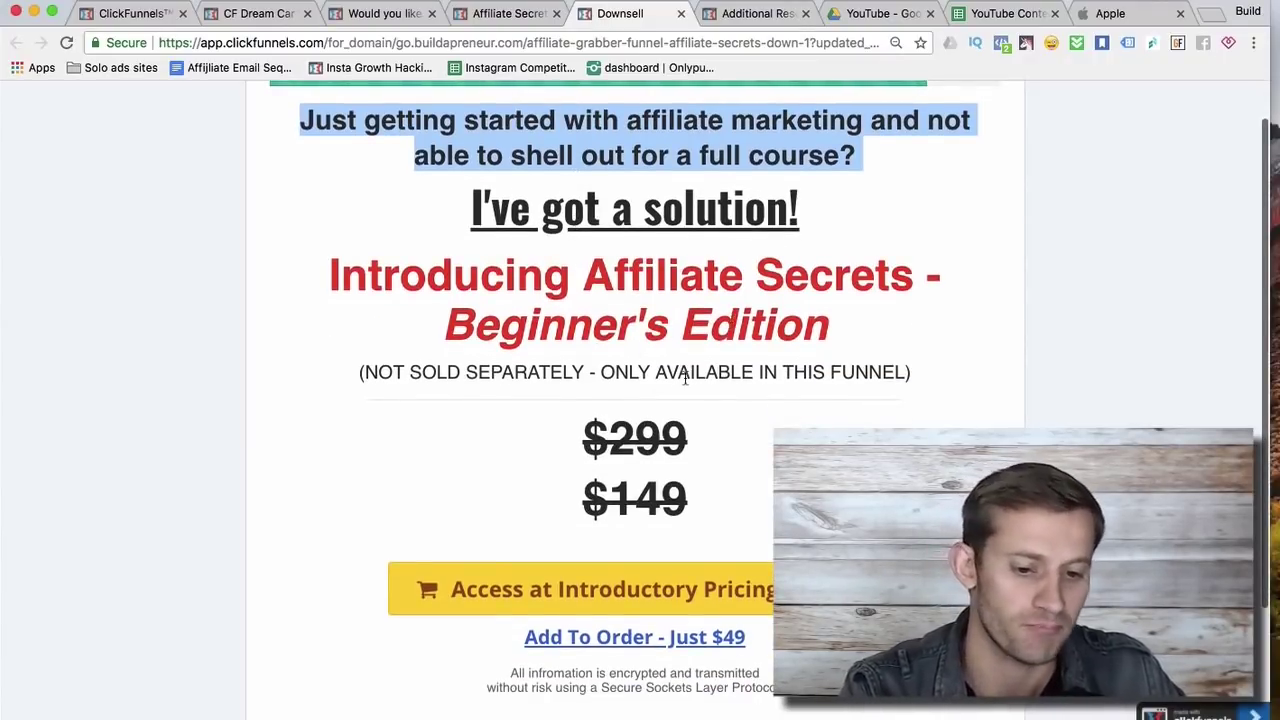
{"action": "scroll", "coordinate": [685, 378], "scroll_direction": "down", "scroll_amount": 3}
{"action": "left_click_drag", "start_coordinate": [474, 262], "coordinate": [762, 258]}
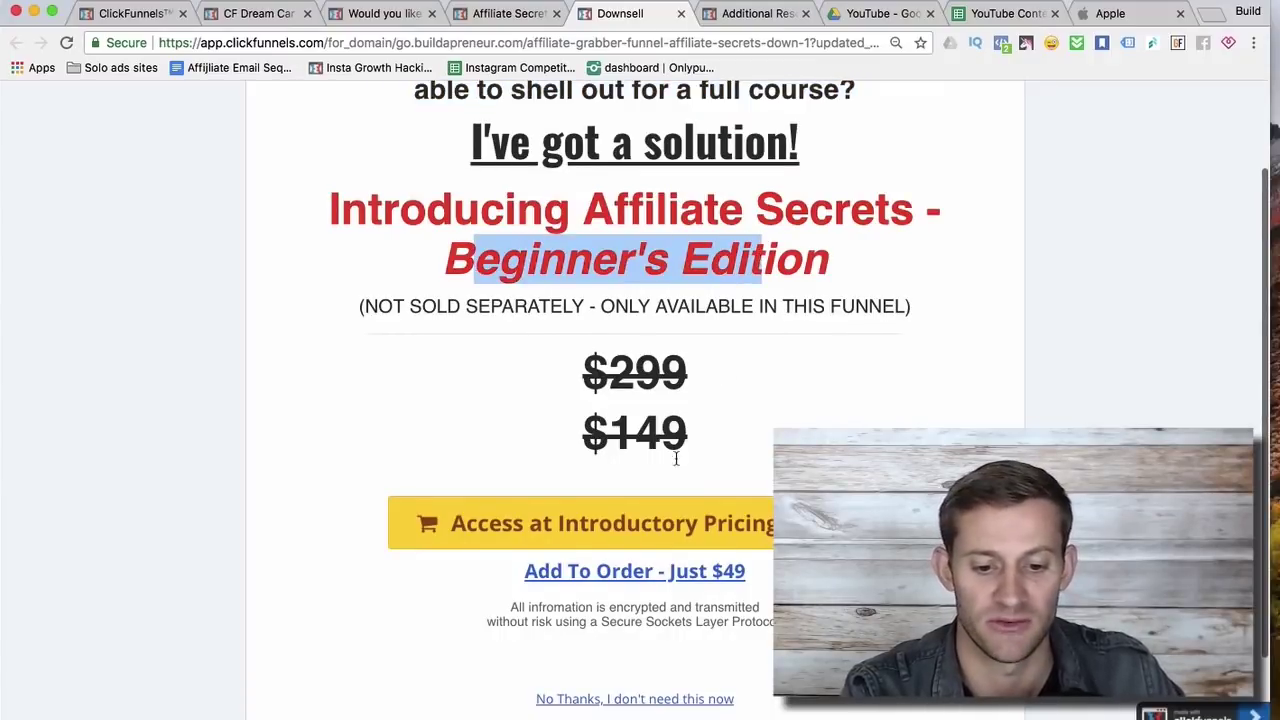
{"action": "scroll", "coordinate": [676, 459], "scroll_direction": "down", "scroll_amount": 3}
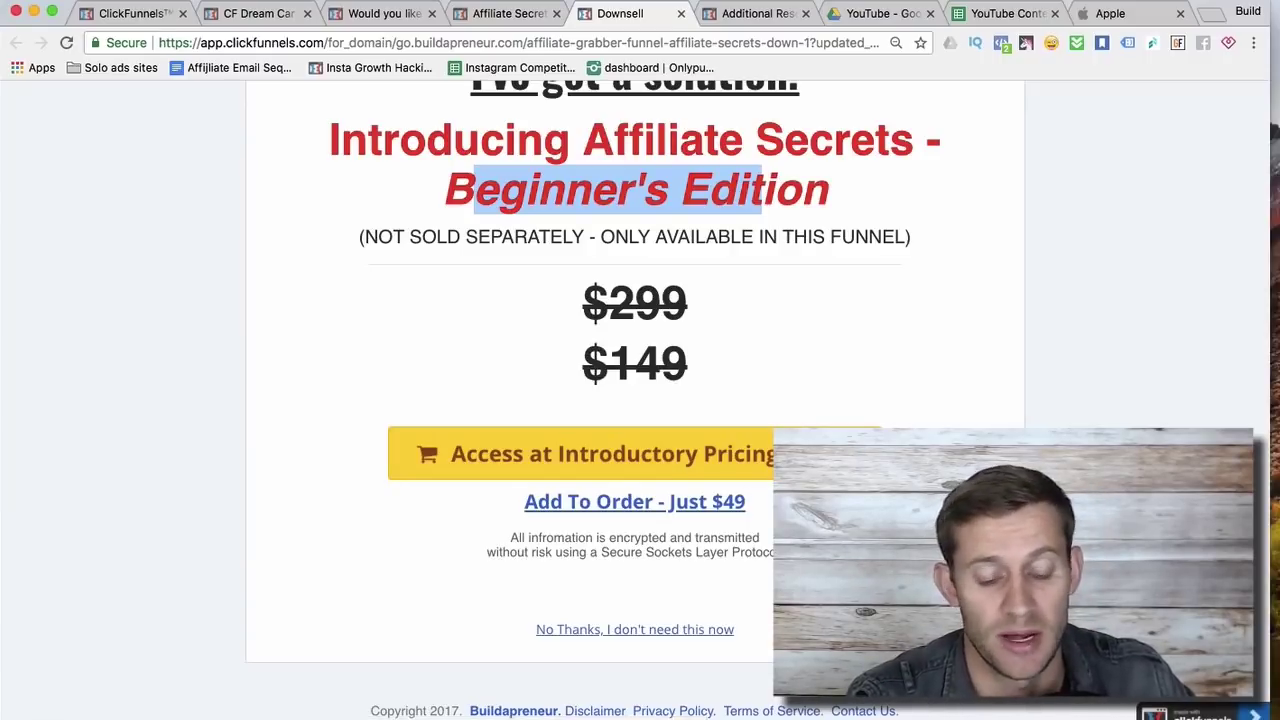
{"action": "scroll", "coordinate": [771, 385], "scroll_direction": "up", "scroll_amount": 7}
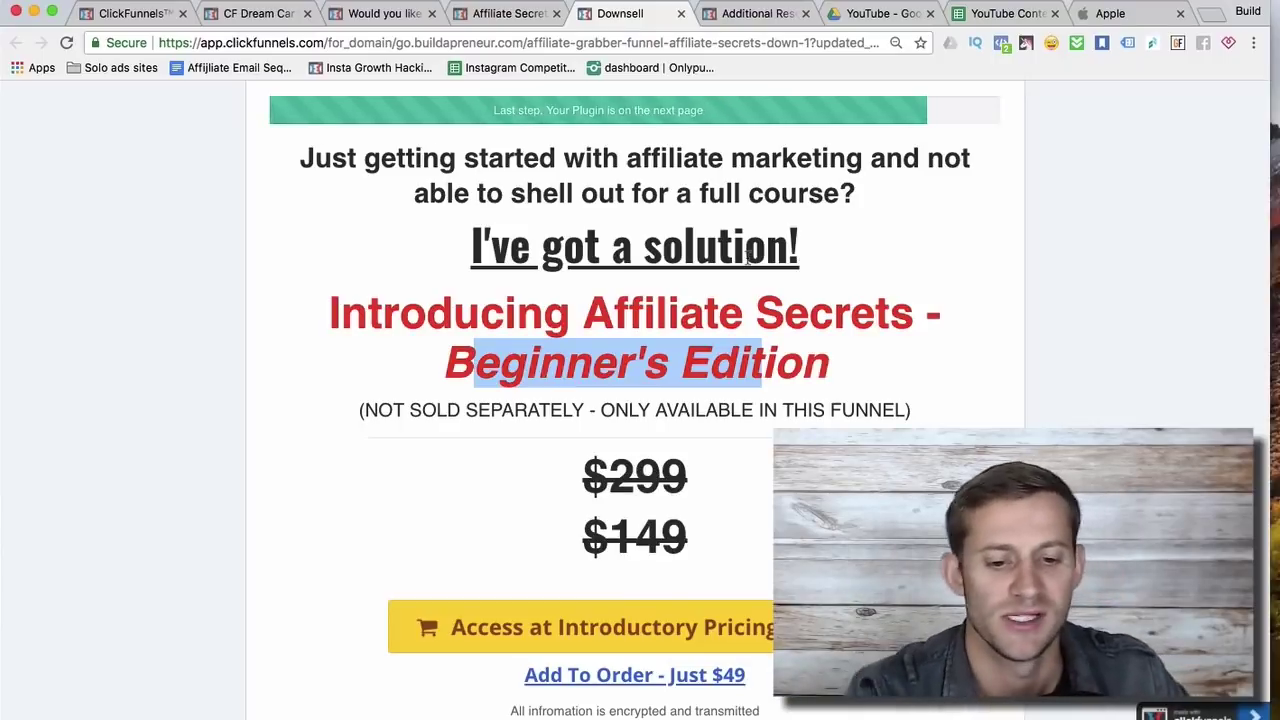
- Compare the one-time-offer upsell and downsell pages, then move on to the thank-you page
{"action": "left_click", "coordinate": [488, 20]}
{"action": "left_click", "coordinate": [643, 15]}
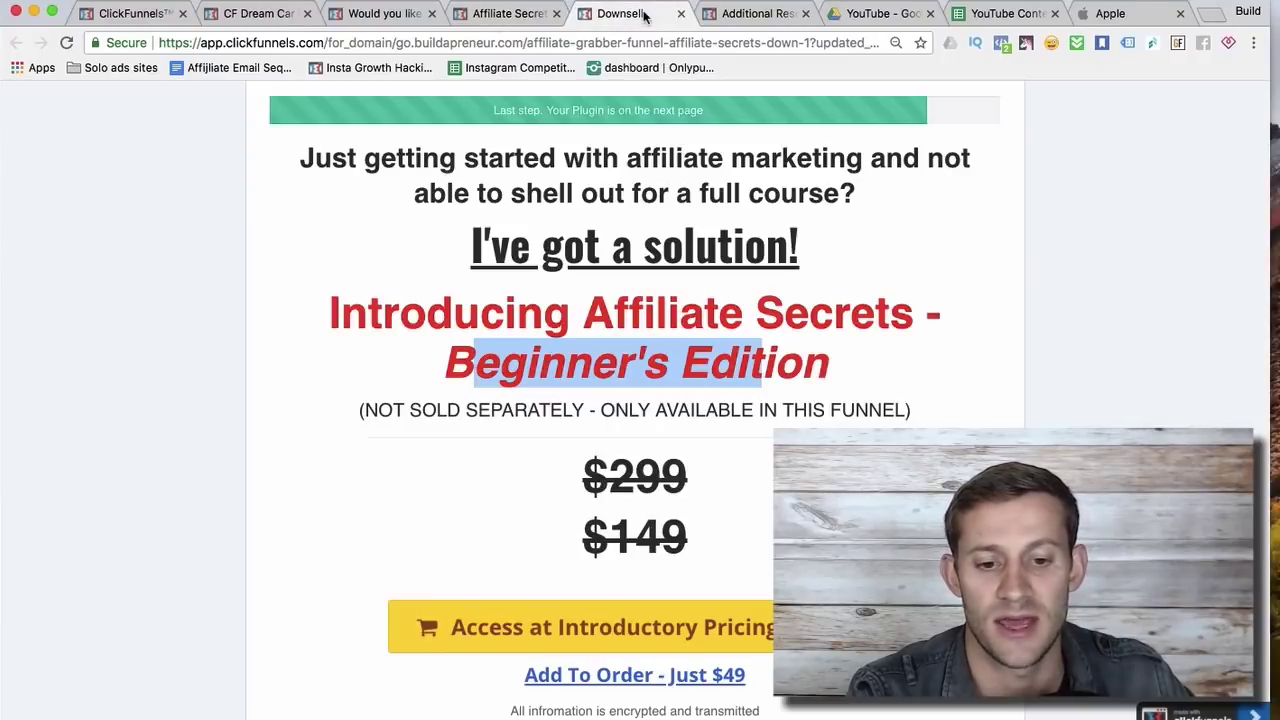
{"action": "left_click", "coordinate": [518, 18]}
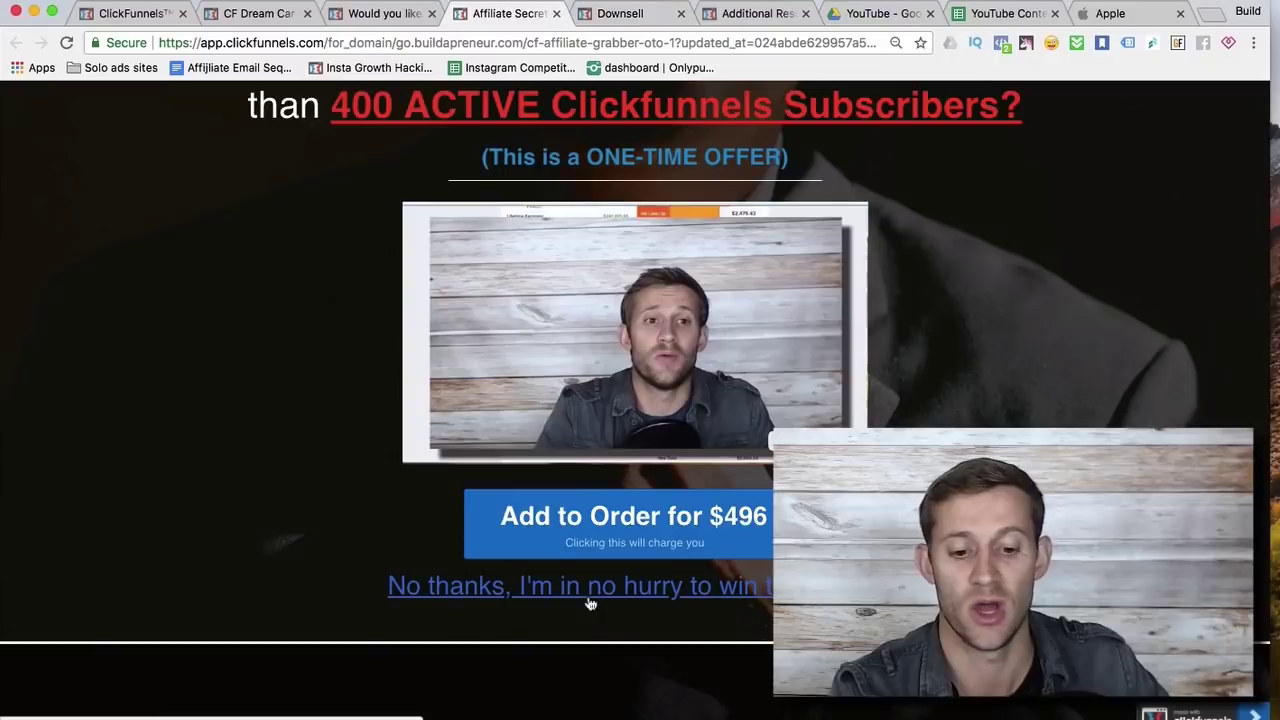
{"action": "left_click", "coordinate": [621, 14]}
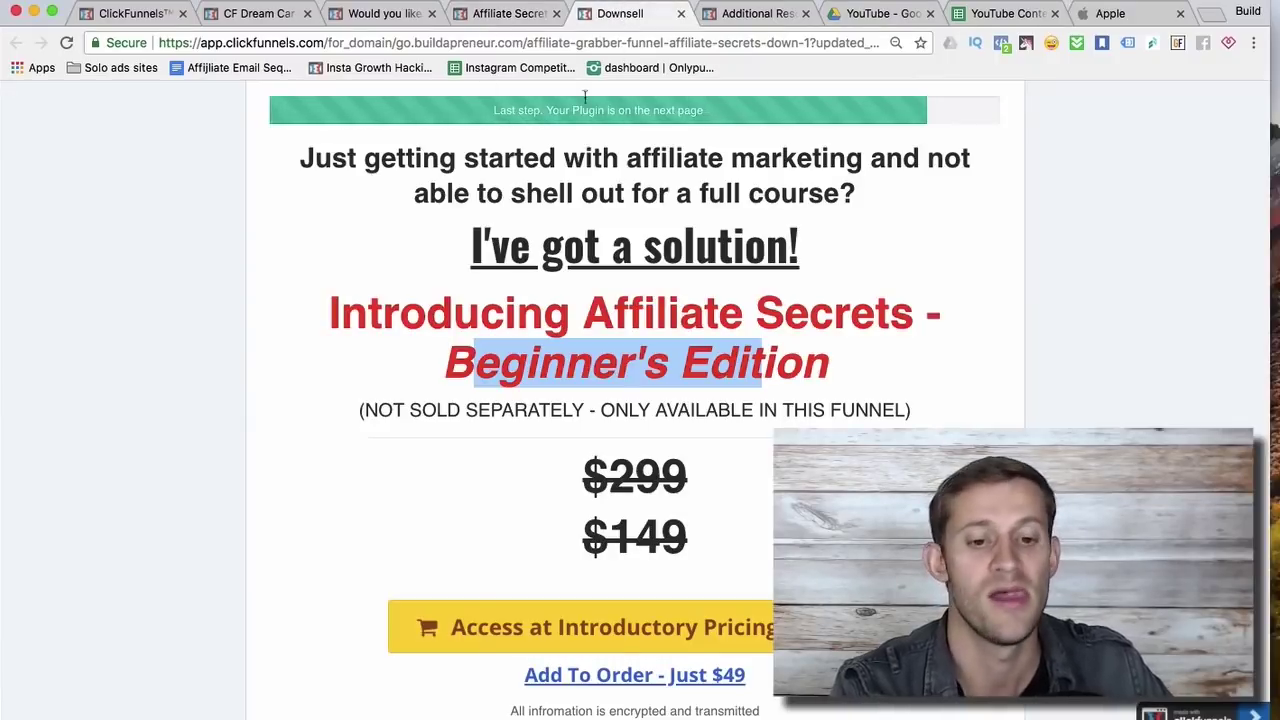
{"action": "left_click", "coordinate": [728, 22]}
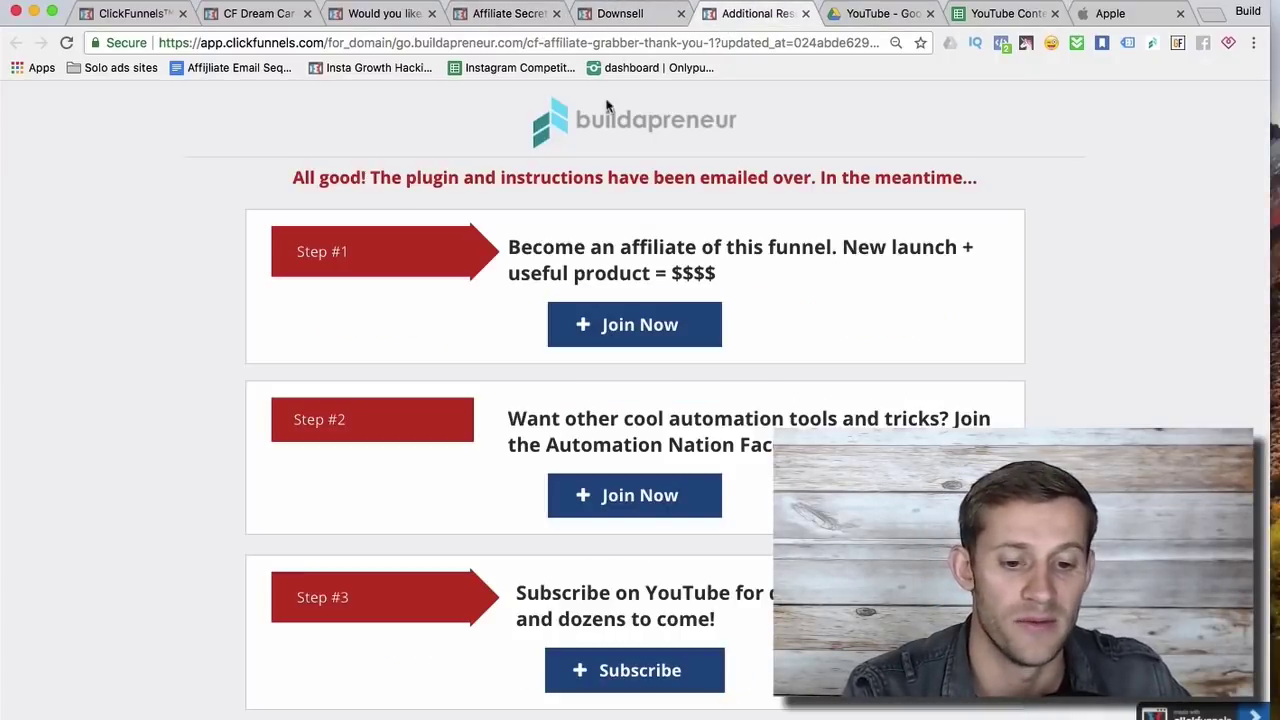
{"action": "scroll", "coordinate": [363, 374], "scroll_direction": "down", "scroll_amount": 1}
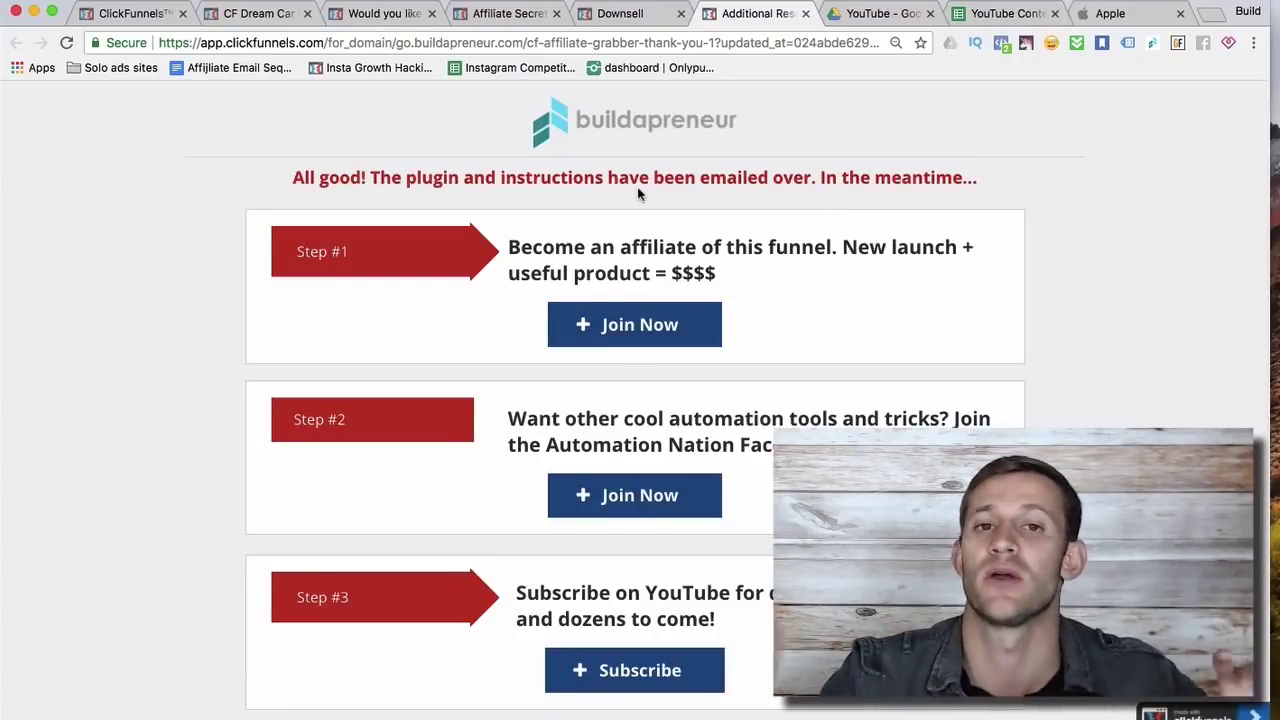
{"action": "left_click", "coordinate": [258, 14]}
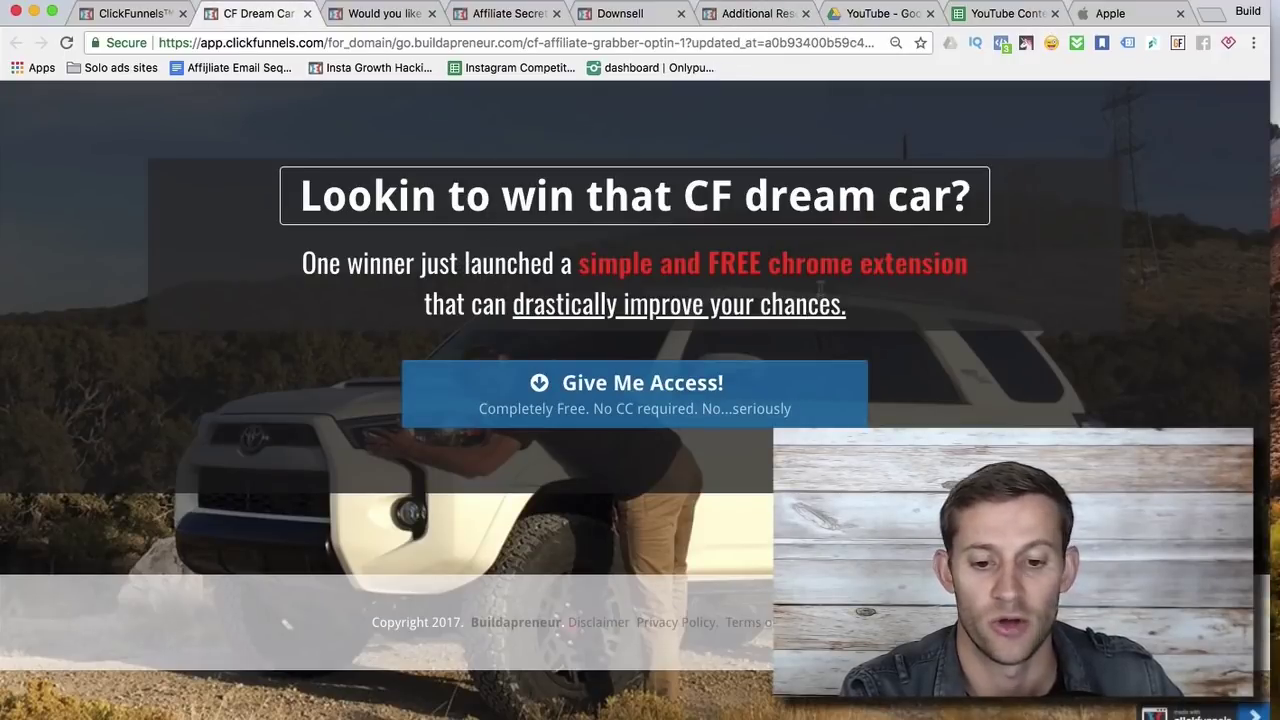
{"action": "left_click", "coordinate": [745, 14]}
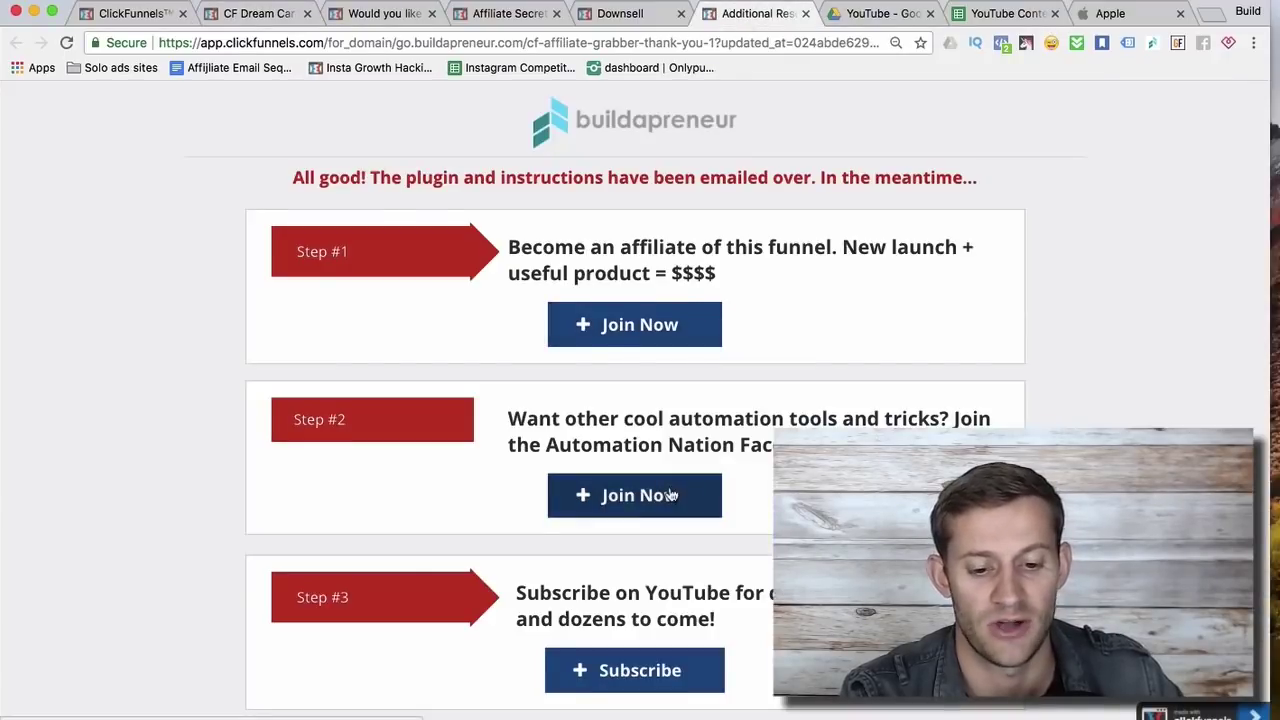
{"action": "scroll", "coordinate": [607, 607], "scroll_direction": "down", "scroll_amount": 3}
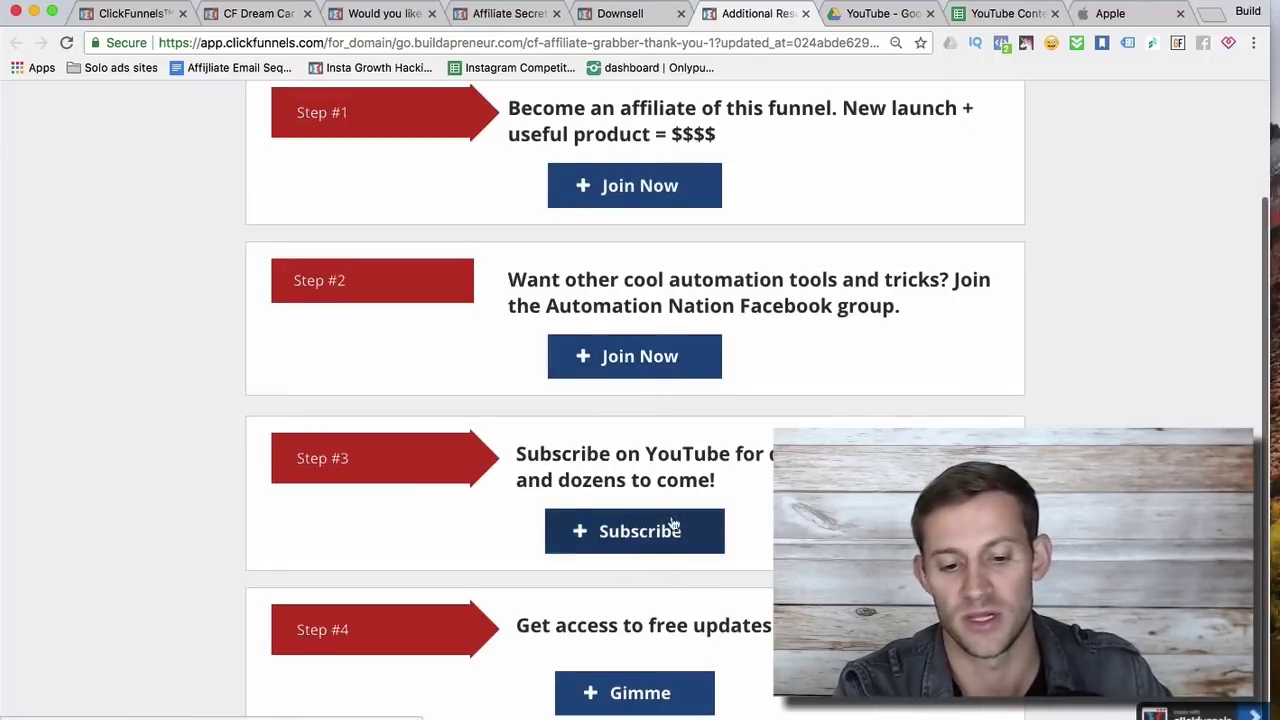
{"action": "scroll", "coordinate": [660, 528], "scroll_direction": "up", "scroll_amount": 3}
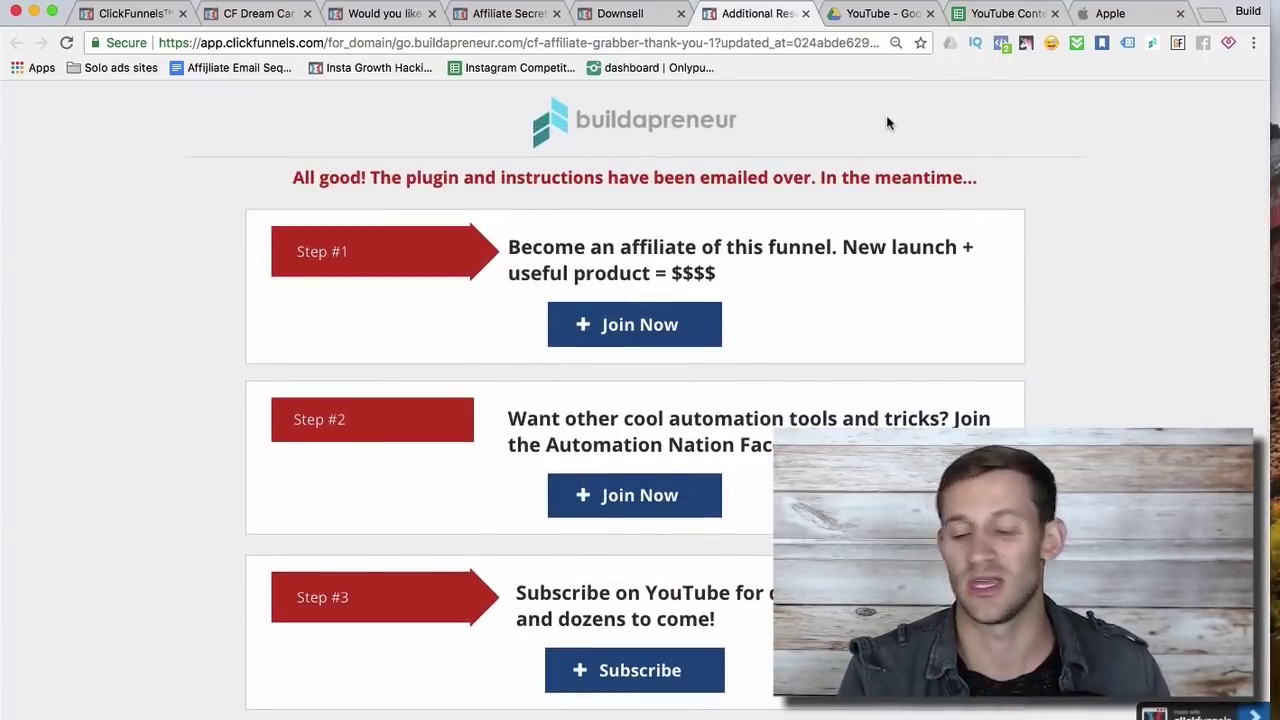
- Step through the opt-in, order form, upsell, downsell and thank-you previews, then view the editor's Funnel Steps
{"action": "left_click", "coordinate": [268, 14]}
{"action": "left_click", "coordinate": [370, 14]}
{"action": "left_click", "coordinate": [496, 14]}
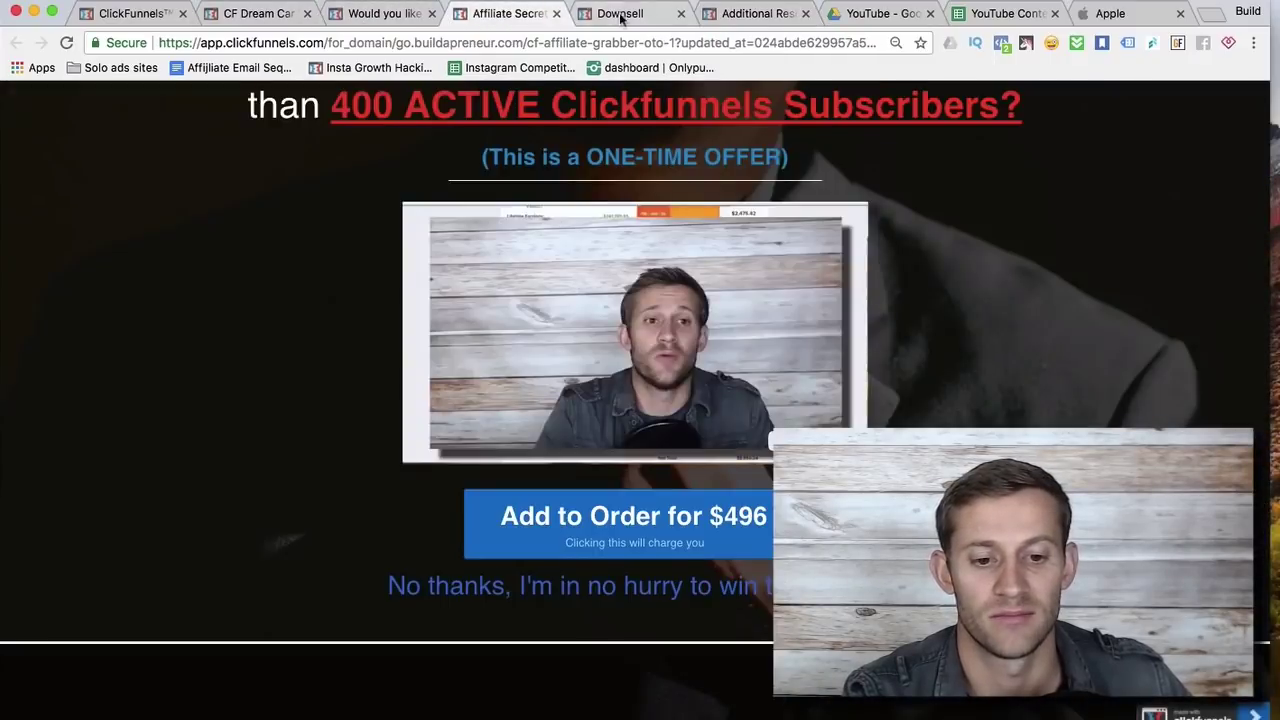
{"action": "left_click", "coordinate": [615, 14]}
{"action": "left_click", "coordinate": [720, 14]}
{"action": "left_click", "coordinate": [126, 20]}
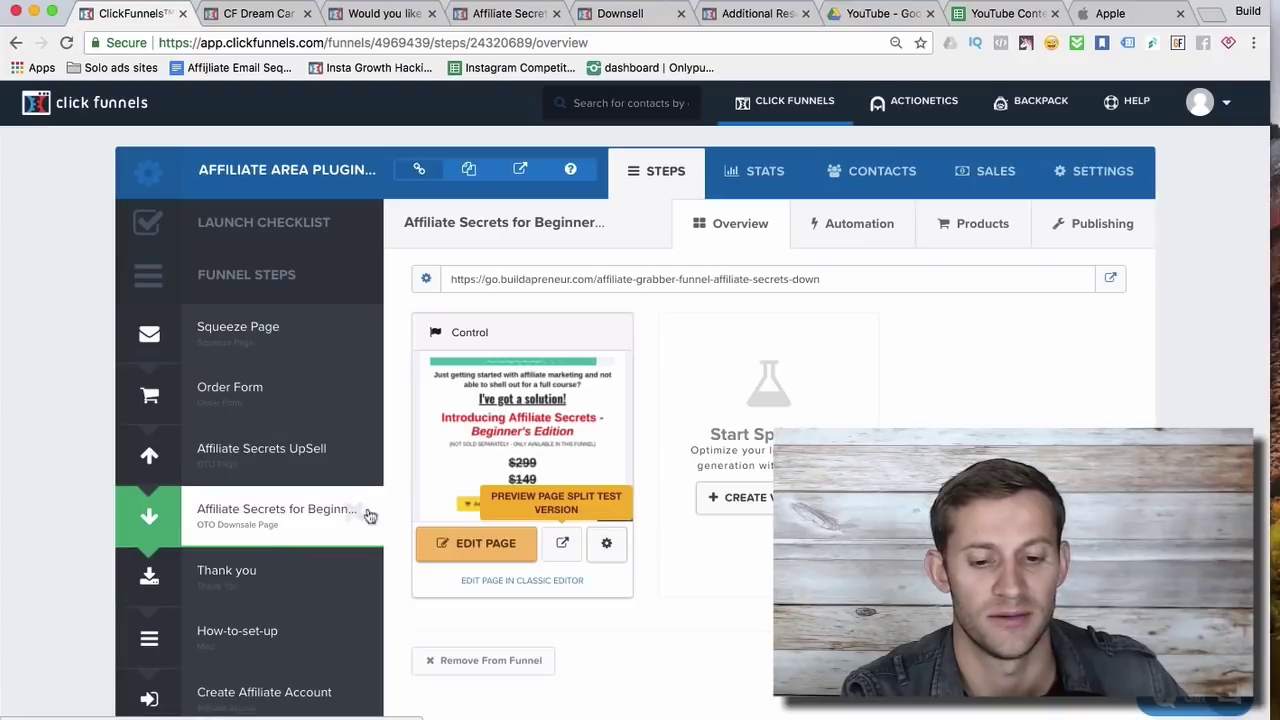
{"action": "scroll", "coordinate": [400, 510], "scroll_direction": "up", "scroll_amount": 1}
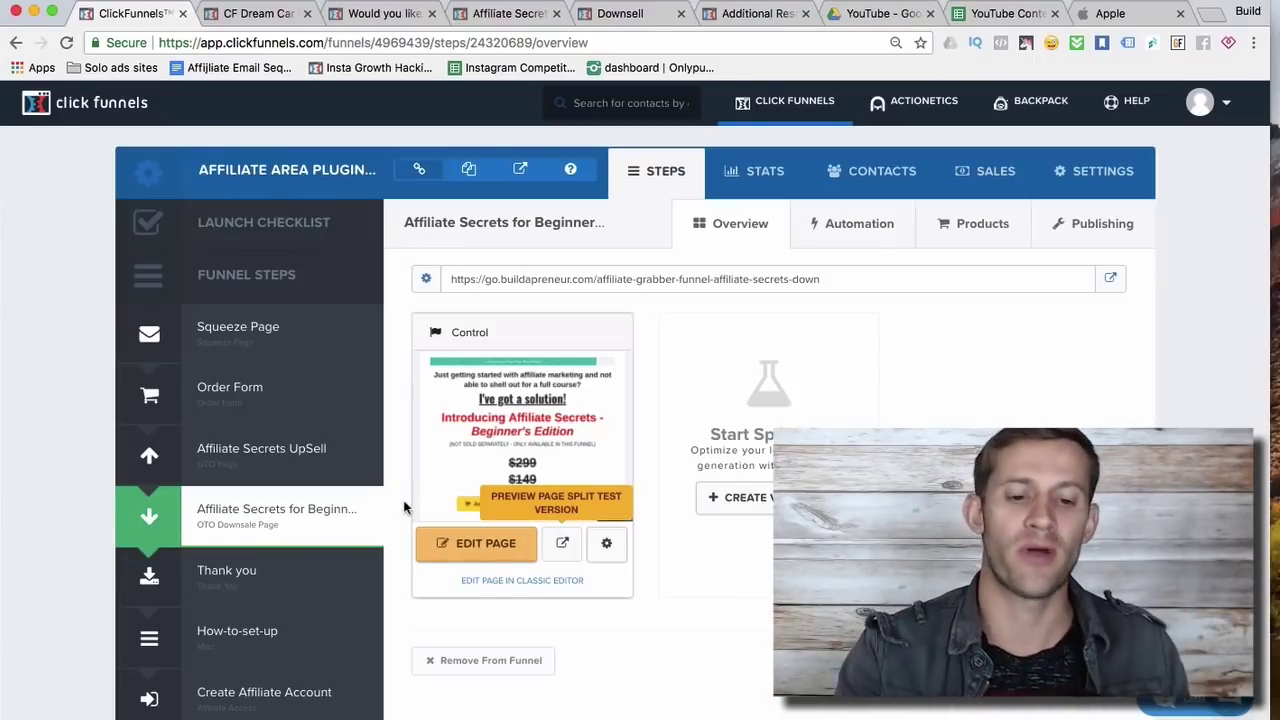
- Go from the dream-car opt-in through order form, upsell and downsell to the thank-you page
{"action": "left_click", "coordinate": [267, 17]}
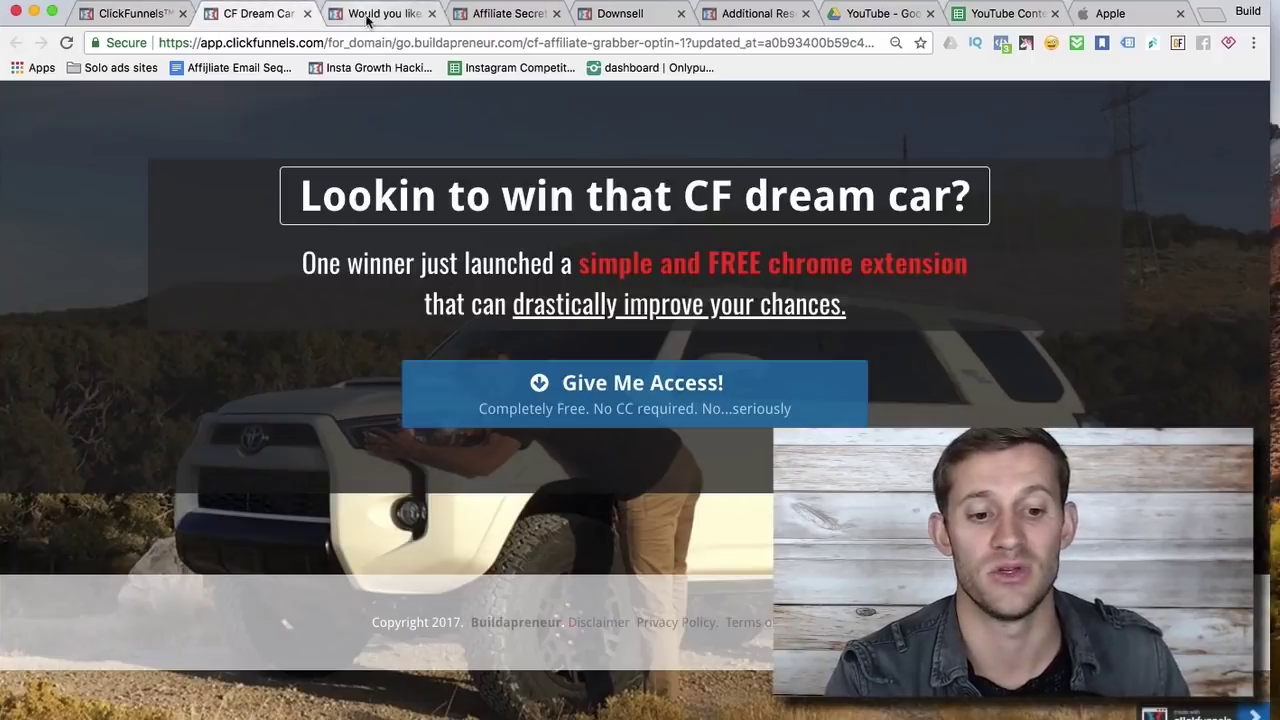
{"action": "left_click", "coordinate": [385, 14]}
{"action": "left_click", "coordinate": [505, 14]}
{"action": "left_click", "coordinate": [614, 16]}
{"action": "left_click", "coordinate": [738, 14]}
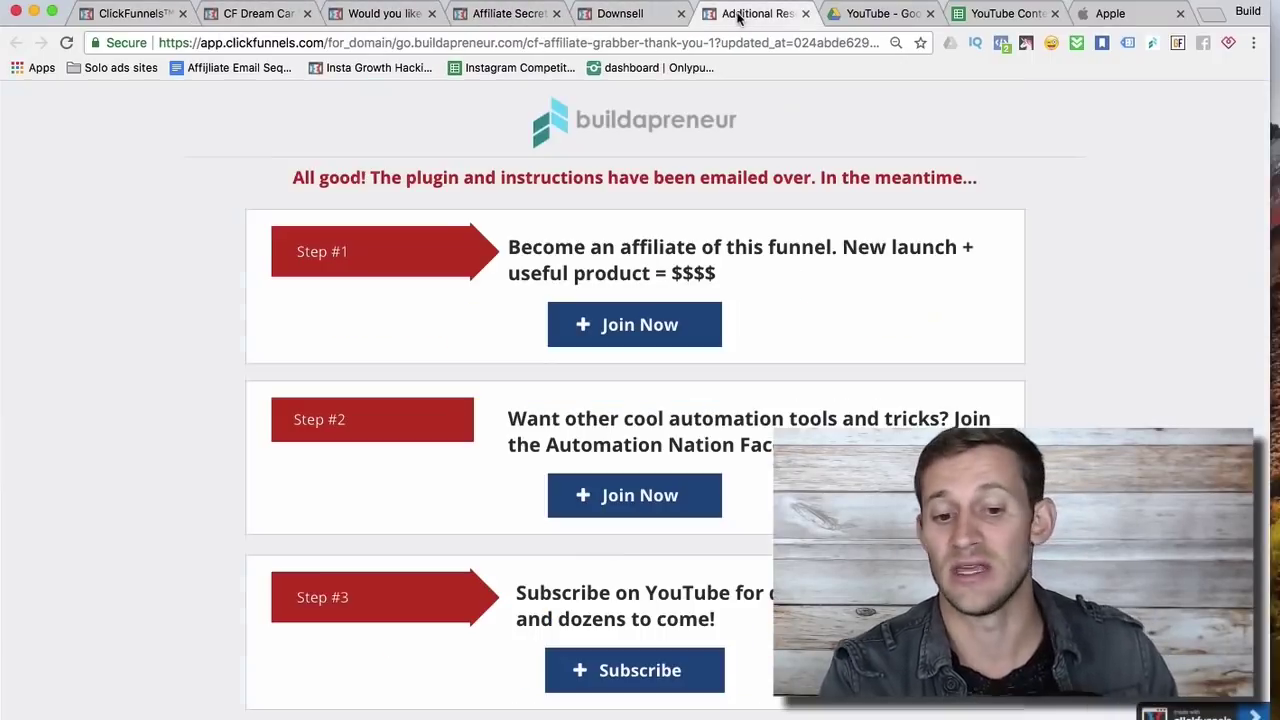